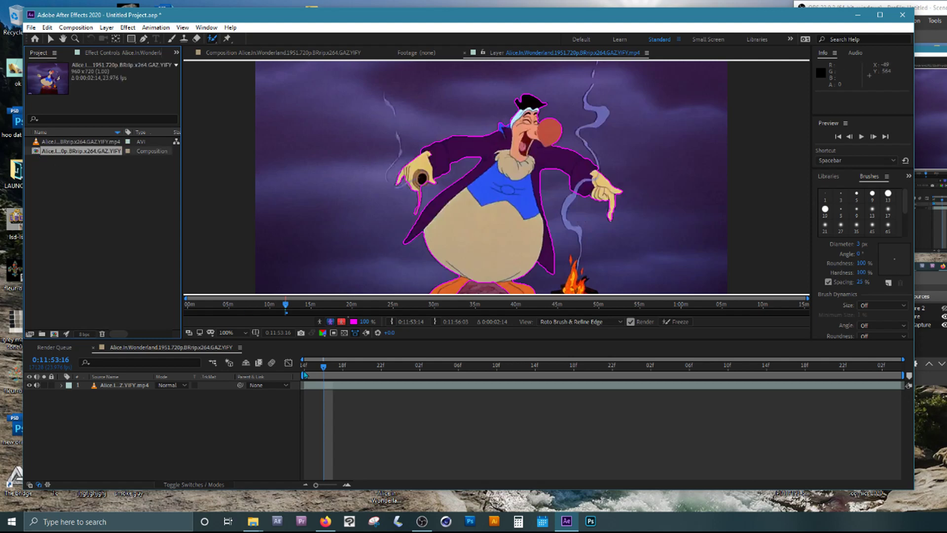
Return to the composition view and delete the Roto Brush & Refine Edge effect from the video layer.
{"action": "left_click", "coordinate": [278, 53]}
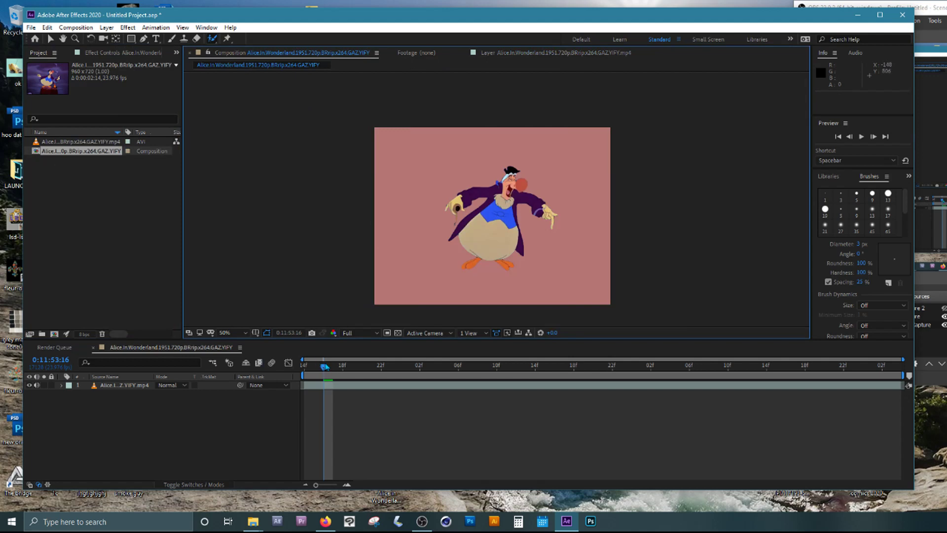
{"action": "left_click", "coordinate": [101, 53]}
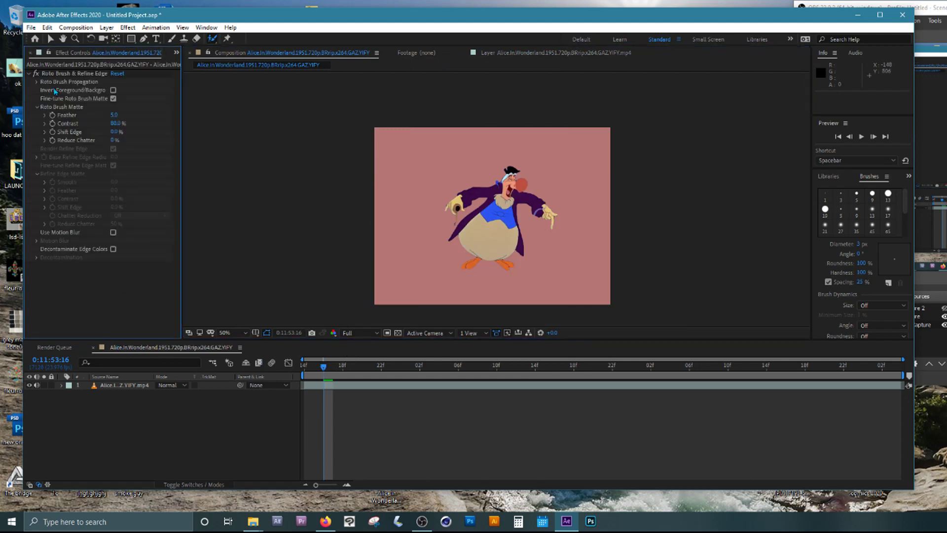
{"action": "left_click", "coordinate": [74, 74]}
{"action": "key", "text": "Delete"}
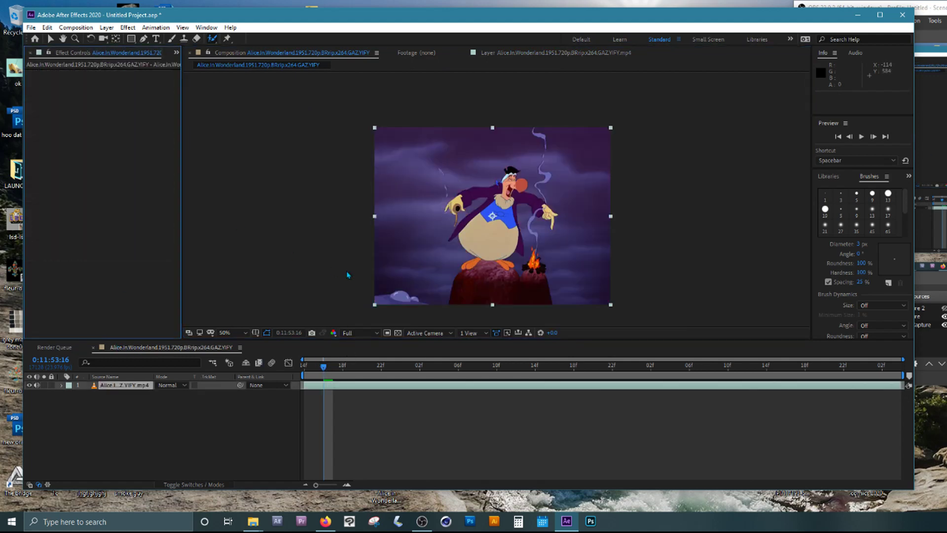
Play and scrub through the clip to check the character's motion, finishing on the first frame.
{"action": "left_click", "coordinate": [317, 376]}
{"action": "key", "text": "space"}
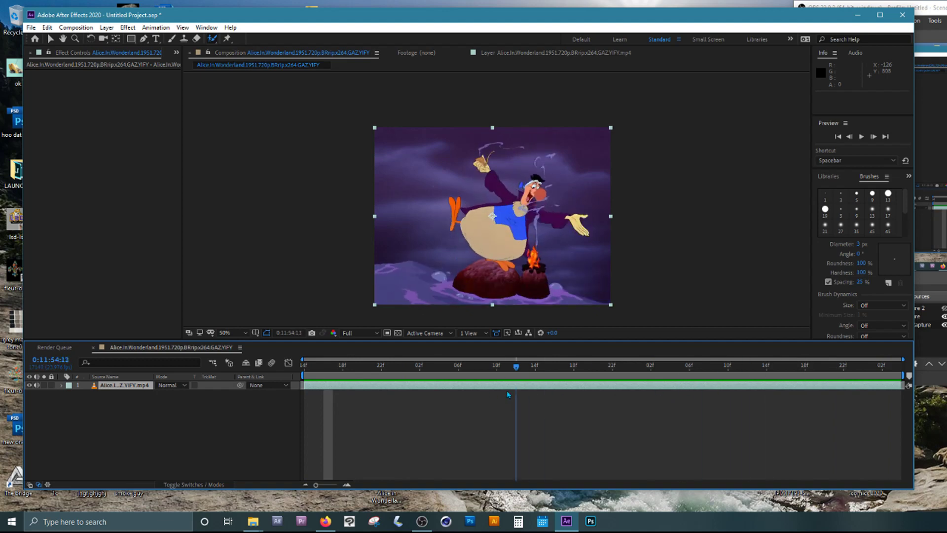
{"action": "left_click_drag", "start_coordinate": [333, 382], "coordinate": [700, 390]}
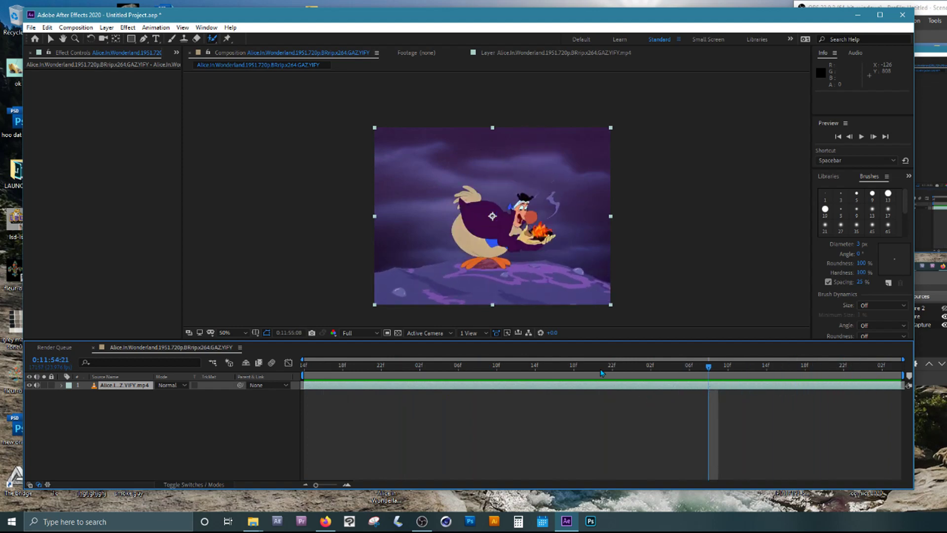
{"action": "mouse_move", "coordinate": [601, 372]}
{"action": "left_mouse_down"}
{"action": "mouse_move", "coordinate": [351, 380]}
{"action": "mouse_move", "coordinate": [440, 389]}
{"action": "mouse_move", "coordinate": [312, 396]}
{"action": "mouse_move", "coordinate": [882, 390]}
{"action": "mouse_move", "coordinate": [686, 377]}
{"action": "mouse_move", "coordinate": [360, 377]}
{"action": "mouse_move", "coordinate": [746, 376]}
{"action": "mouse_move", "coordinate": [603, 376]}
{"action": "left_mouse_up"}
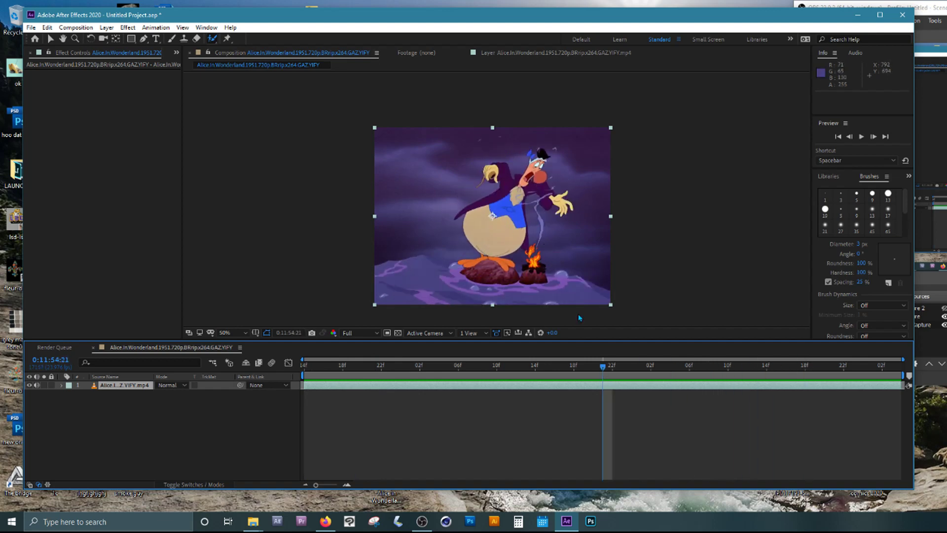
{"action": "left_click_drag", "start_coordinate": [602, 370], "coordinate": [302, 374]}
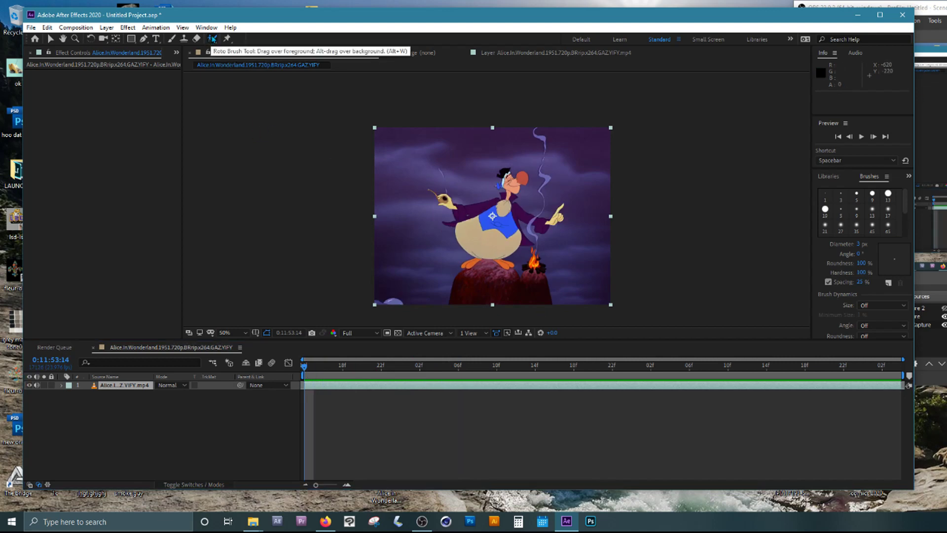
Open the video layer and use the Roto Brush to select the bird character's body, face and hat.
{"action": "double_click", "coordinate": [375, 391]}
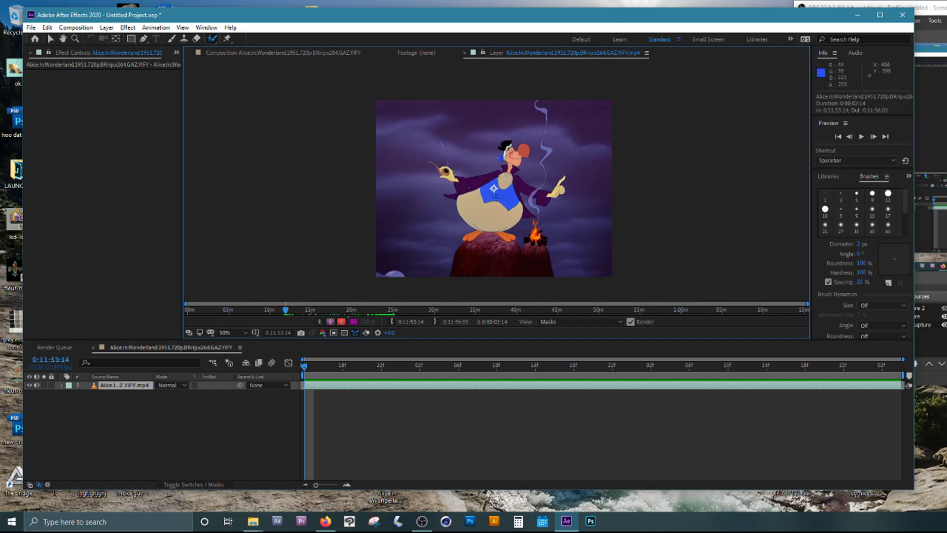
{"action": "mouse_move", "coordinate": [494, 196]}
{"action": "left_mouse_down"}
{"action": "mouse_move", "coordinate": [493, 187]}
{"action": "mouse_move", "coordinate": [493, 198]}
{"action": "mouse_move", "coordinate": [493, 189]}
{"action": "mouse_move", "coordinate": [476, 193]}
{"action": "mouse_move", "coordinate": [513, 164]}
{"action": "left_mouse_up"}
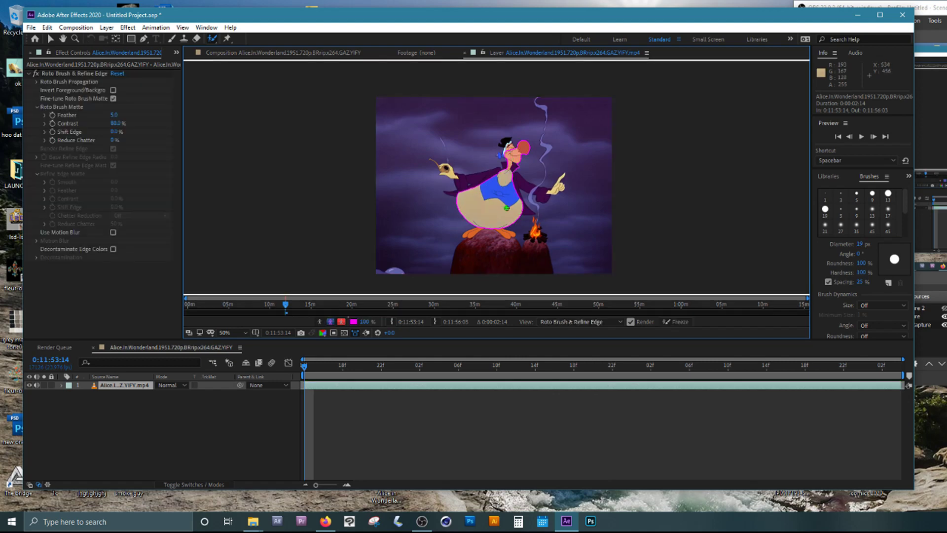
{"action": "key", "text": "period"}
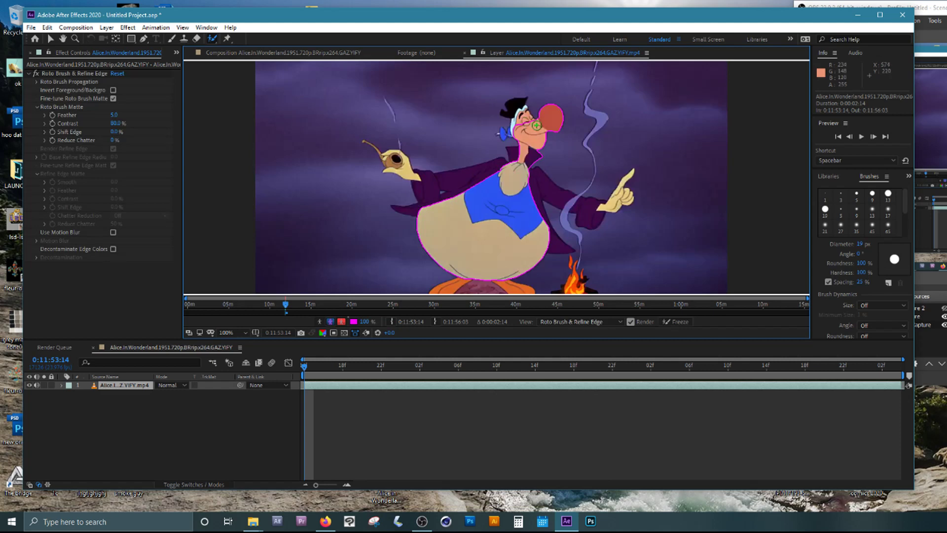
{"action": "left_click_drag", "start_coordinate": [520, 126], "coordinate": [518, 107]}
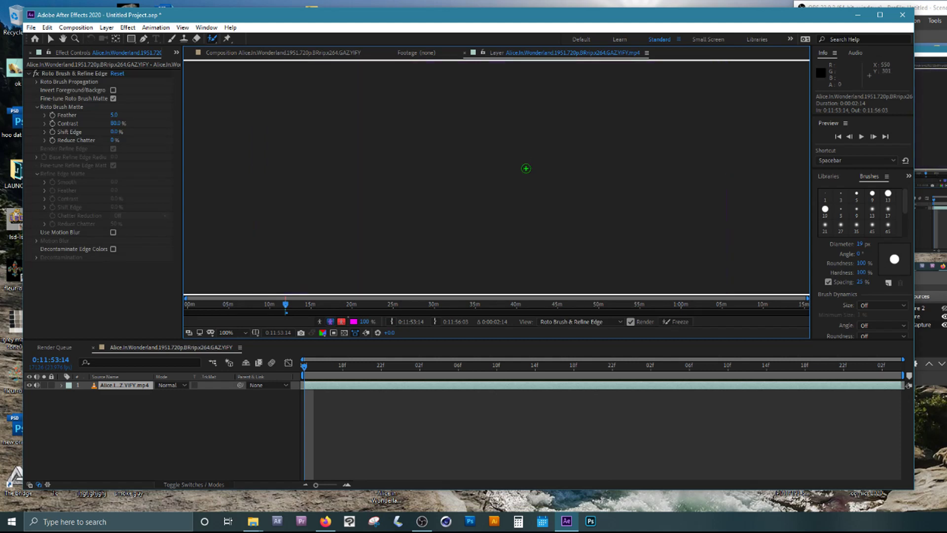
Extend the Roto Brush selection over both of the character's arms and the coat tail, using a finer brush for the tail.
{"action": "mouse_move", "coordinate": [500, 162]}
{"action": "left_mouse_down"}
{"action": "mouse_move", "coordinate": [430, 186]}
{"action": "mouse_move", "coordinate": [434, 211]}
{"action": "mouse_move", "coordinate": [426, 199]}
{"action": "left_mouse_up"}
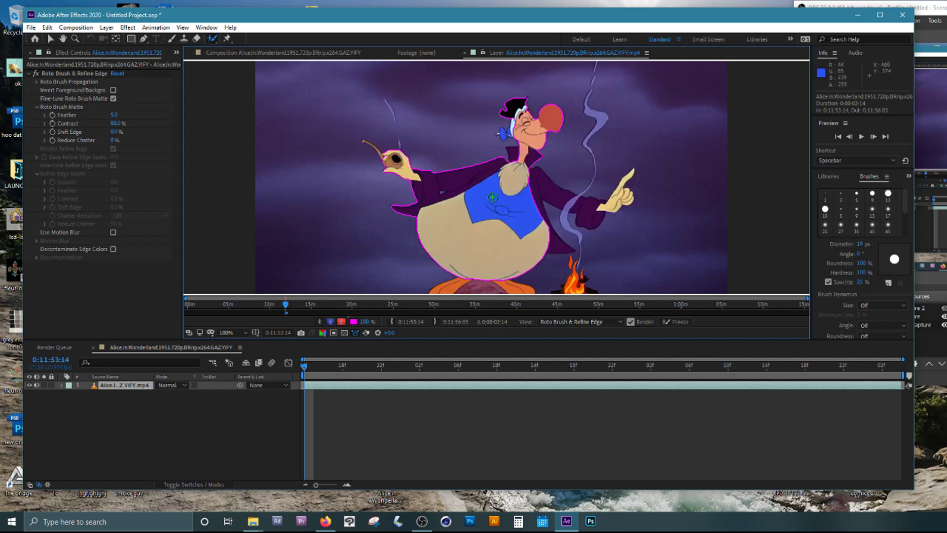
{"action": "mouse_move", "coordinate": [530, 184]}
{"action": "left_mouse_down"}
{"action": "mouse_move", "coordinate": [604, 207]}
{"action": "mouse_move", "coordinate": [621, 197]}
{"action": "left_mouse_up"}
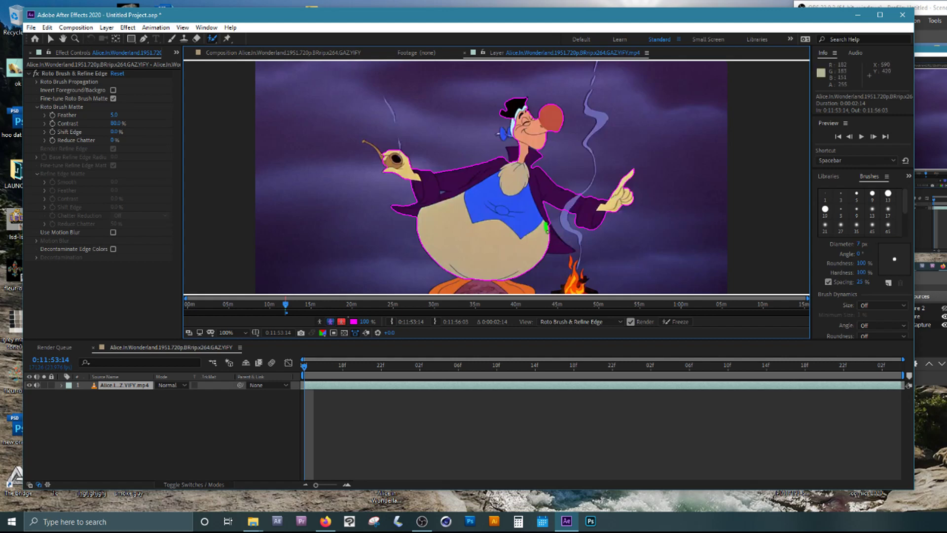
{"action": "mouse_move", "coordinate": [559, 245]}
{"action": "left_mouse_down"}
{"action": "mouse_move", "coordinate": [543, 222]}
{"action": "mouse_move", "coordinate": [488, 190]}
{"action": "left_mouse_up"}
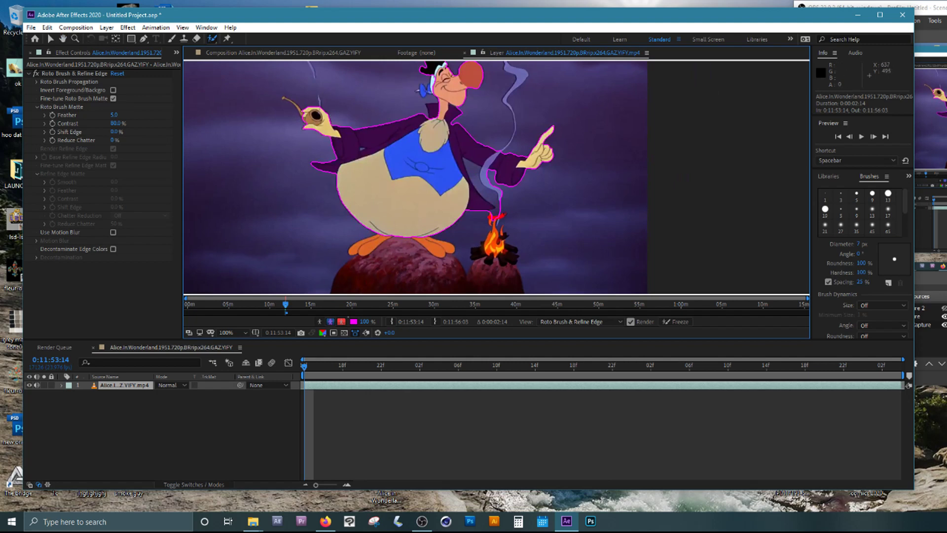
Subtract the campfire from the Roto Brush selection and add the character's feet and thin pipe.
{"action": "left_click_drag", "start_coordinate": [492, 217], "coordinate": [495, 218]}
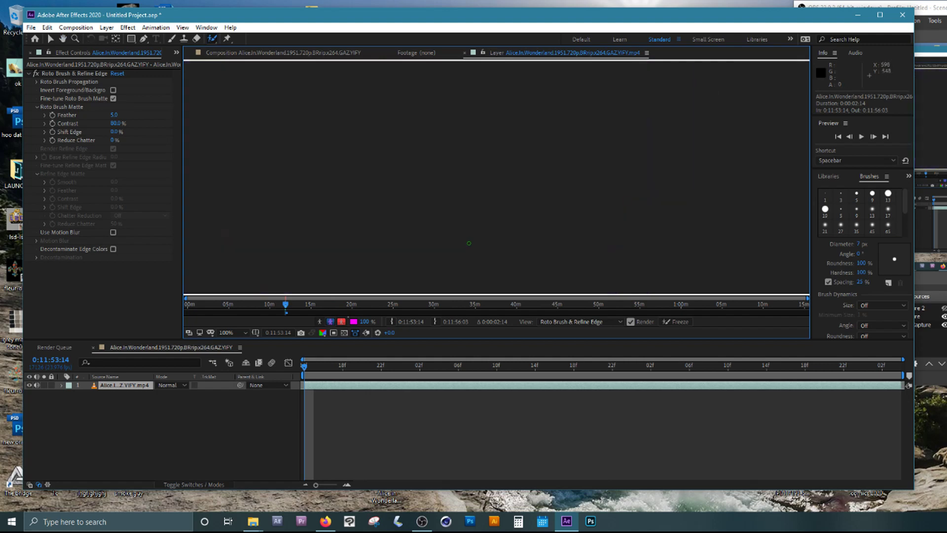
{"action": "left_click_drag", "start_coordinate": [383, 235], "coordinate": [364, 245]}
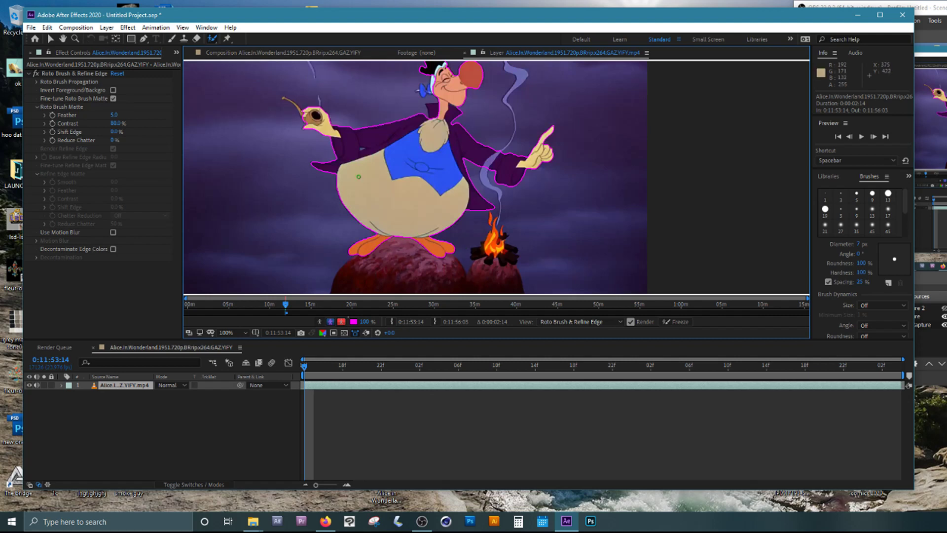
{"action": "left_click_drag", "start_coordinate": [323, 126], "coordinate": [358, 160]}
{"action": "key", "text": "space"}
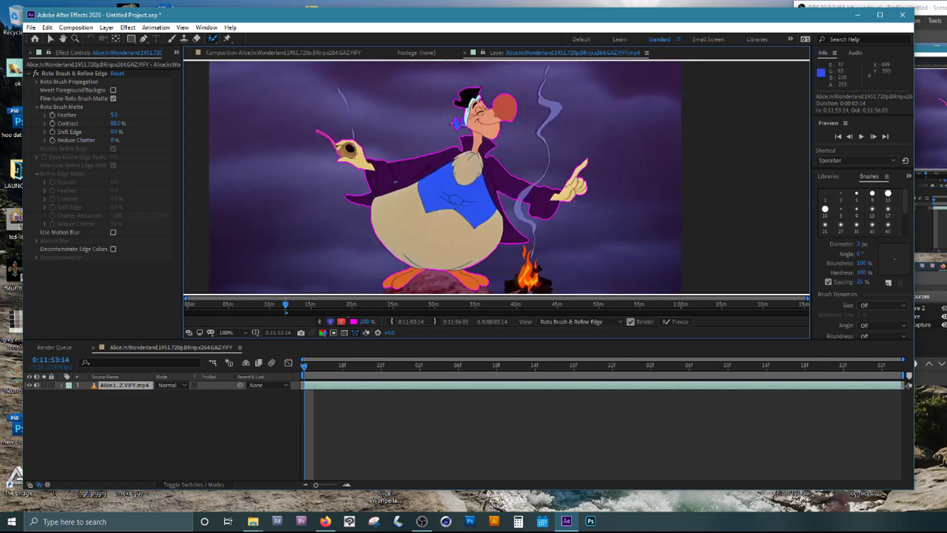
Hide the alpha boundary to show the cutout on the background colour, and open the composition settings.
{"action": "scroll", "coordinate": [500, 180], "scroll_direction": "down", "scroll_amount": 1}
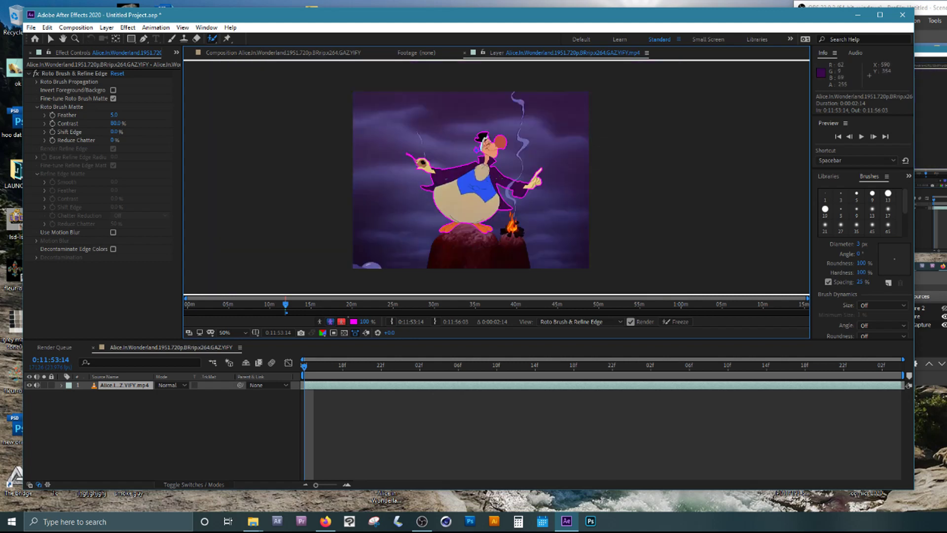
{"action": "scroll", "coordinate": [492, 190], "scroll_direction": "up", "scroll_amount": 1}
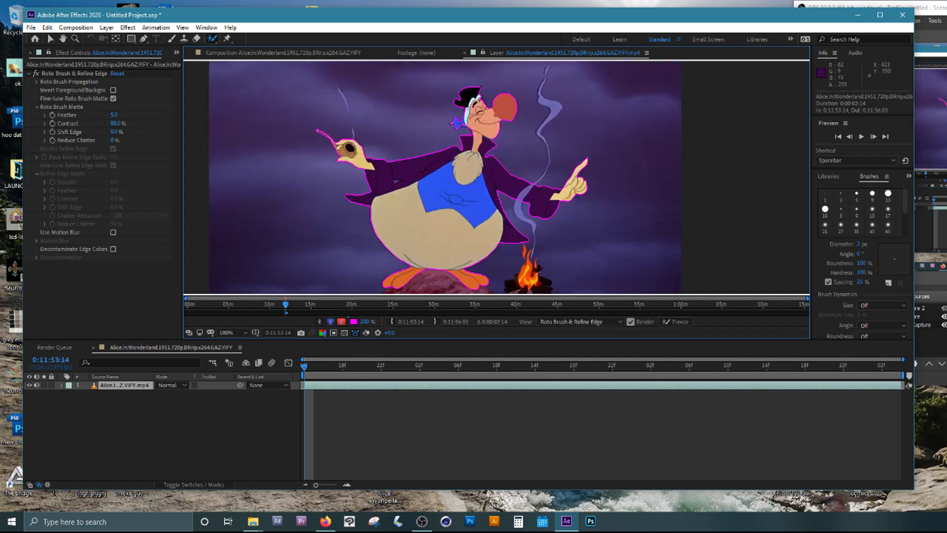
{"action": "scroll", "coordinate": [440, 185], "scroll_direction": "down", "scroll_amount": 1}
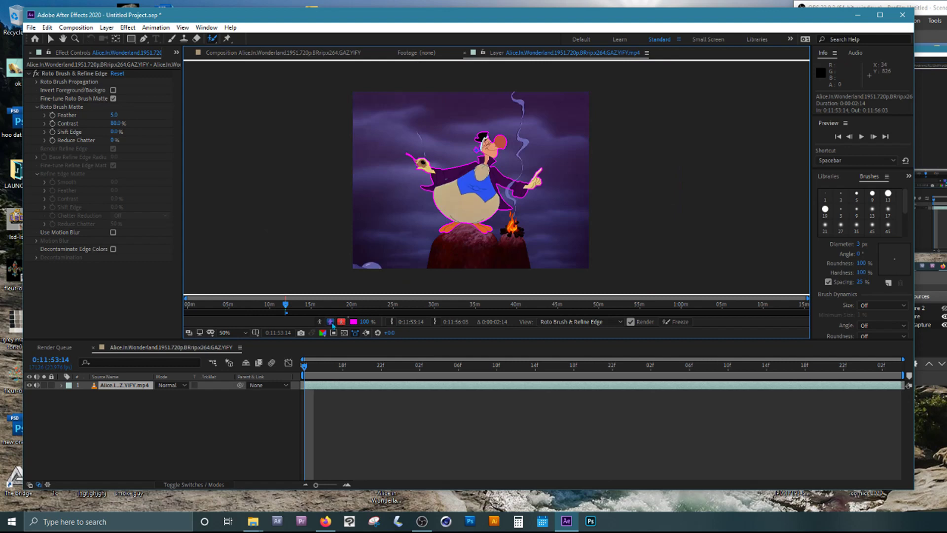
{"action": "left_click", "coordinate": [330, 321]}
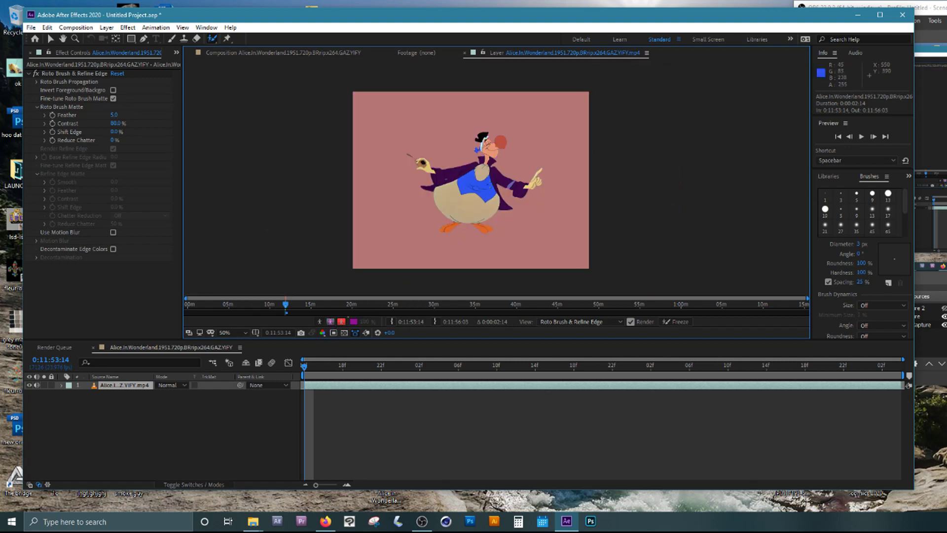
{"action": "left_click", "coordinate": [75, 27]}
{"action": "left_click", "coordinate": [104, 53]}
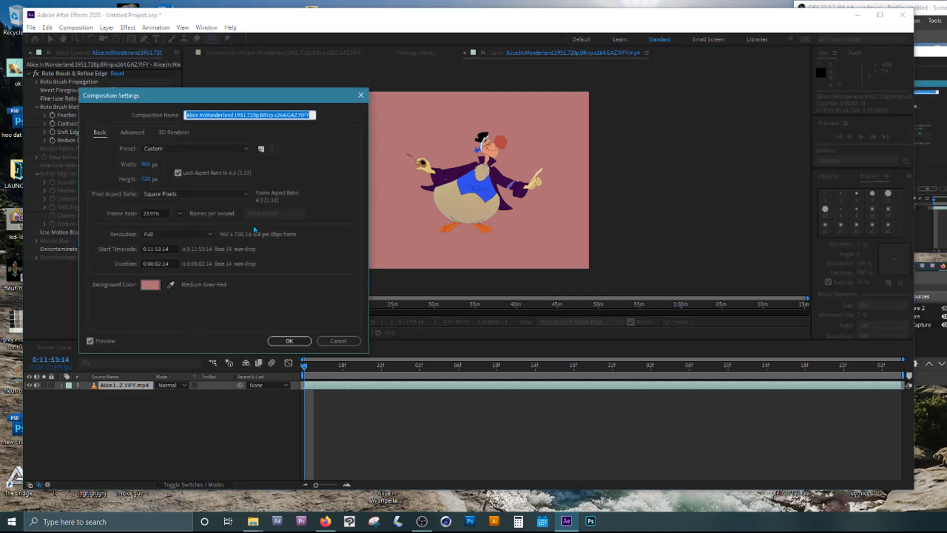
Try a dark red as the composition's background colour.
{"action": "left_click", "coordinate": [150, 285]}
{"action": "left_click", "coordinate": [338, 253]}
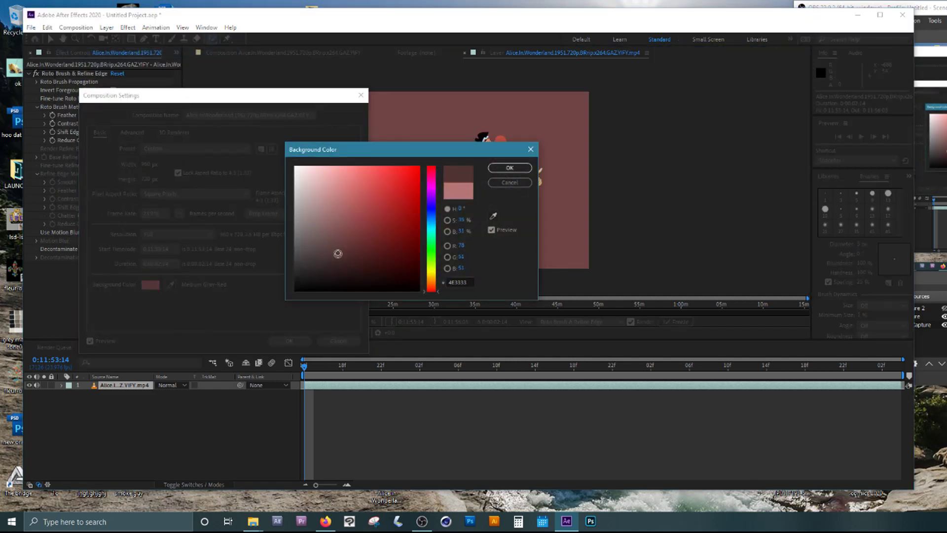
{"action": "left_click", "coordinate": [344, 260]}
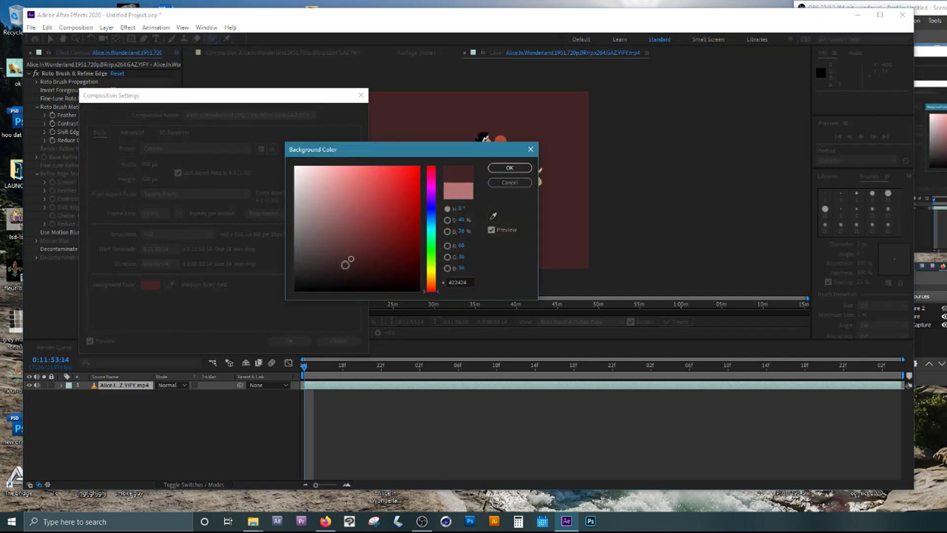
{"action": "left_click", "coordinate": [509, 168]}
Set the composition's background colour to dark green (1B5F23) and apply the settings.
{"action": "left_click", "coordinate": [154, 289]}
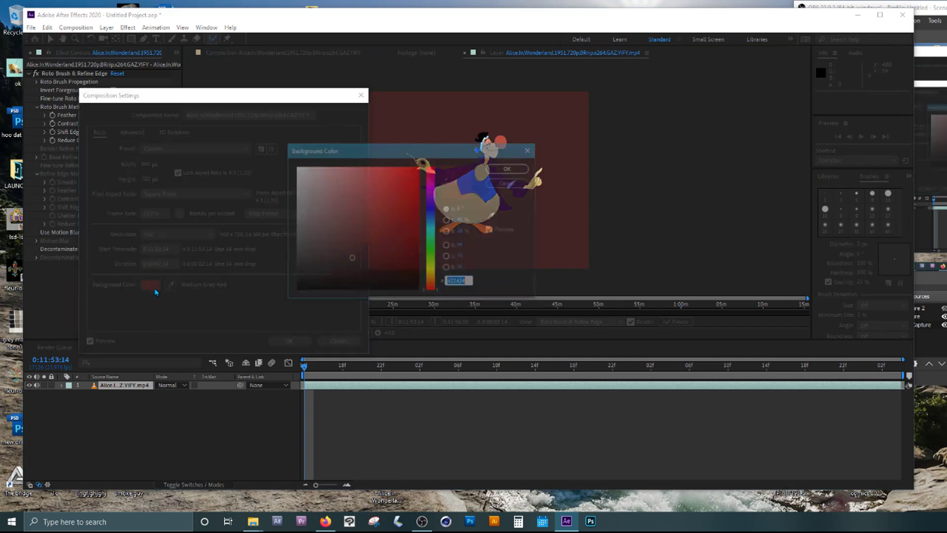
{"action": "left_click", "coordinate": [431, 210]}
{"action": "left_click_drag", "start_coordinate": [357, 210], "coordinate": [340, 198]}
{"action": "left_click_drag", "start_coordinate": [427, 155], "coordinate": [767, 147]}
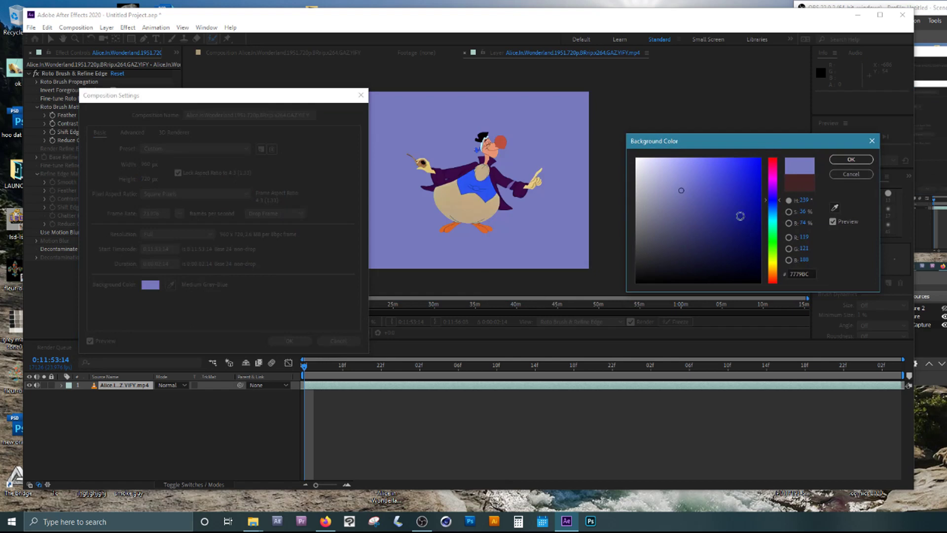
{"action": "left_click", "coordinate": [776, 242]}
{"action": "left_click", "coordinate": [718, 233]}
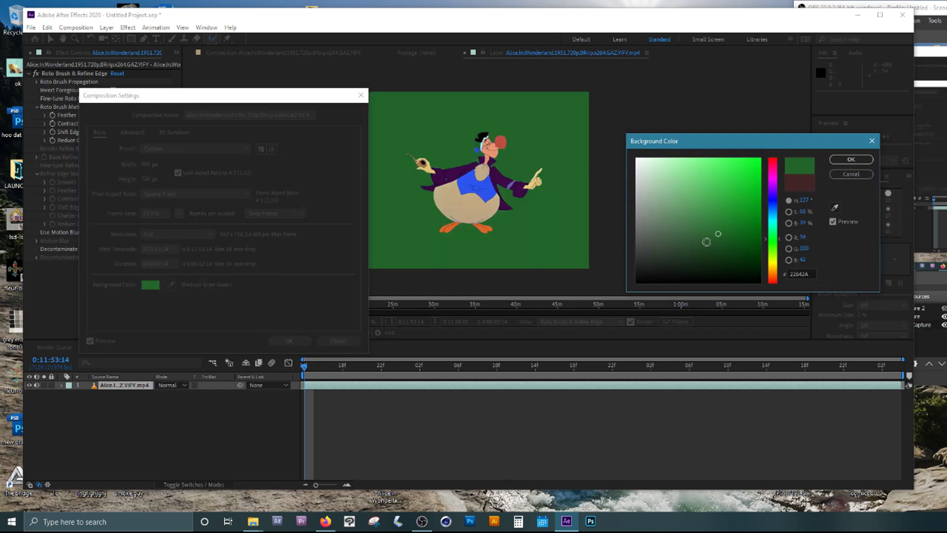
{"action": "left_click", "coordinate": [726, 245]}
{"action": "left_click", "coordinate": [725, 235]}
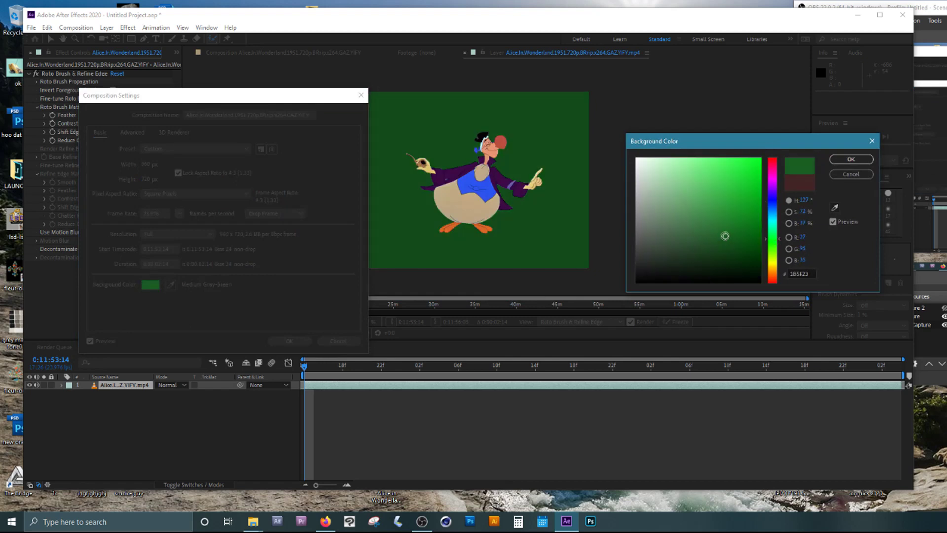
{"action": "left_click", "coordinate": [850, 159]}
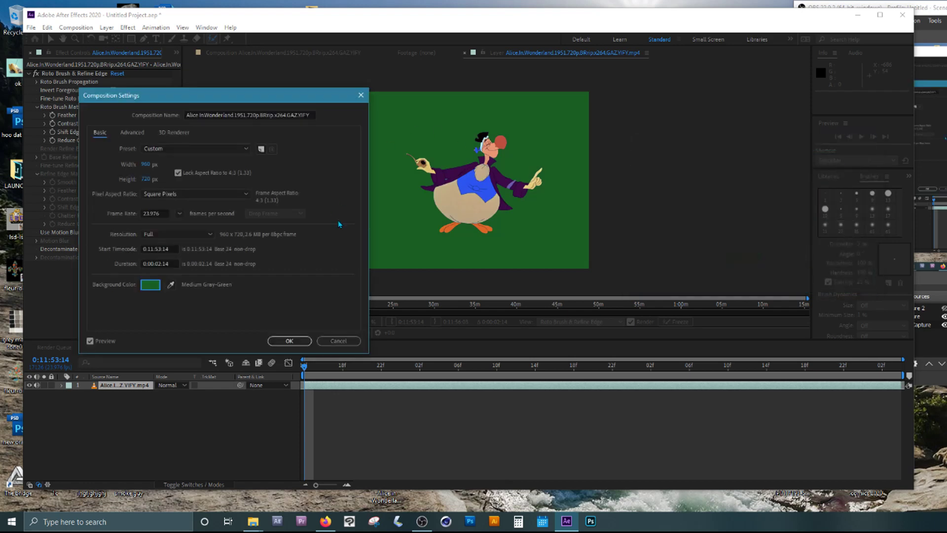
{"action": "left_click", "coordinate": [290, 341]}
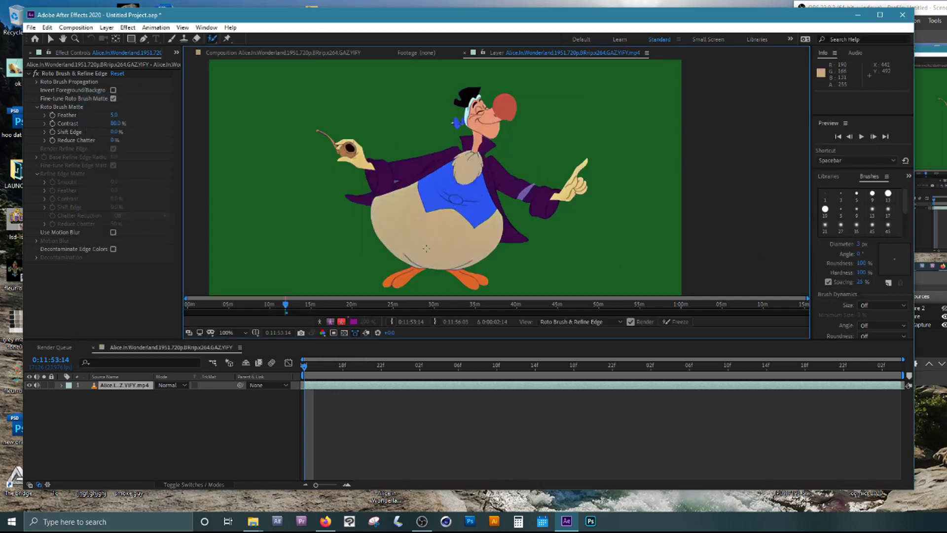
Check the character's matte by switching between the overlay, cutout and alpha displays, then restore the alpha boundary outline.
{"action": "left_click", "coordinate": [340, 322]}
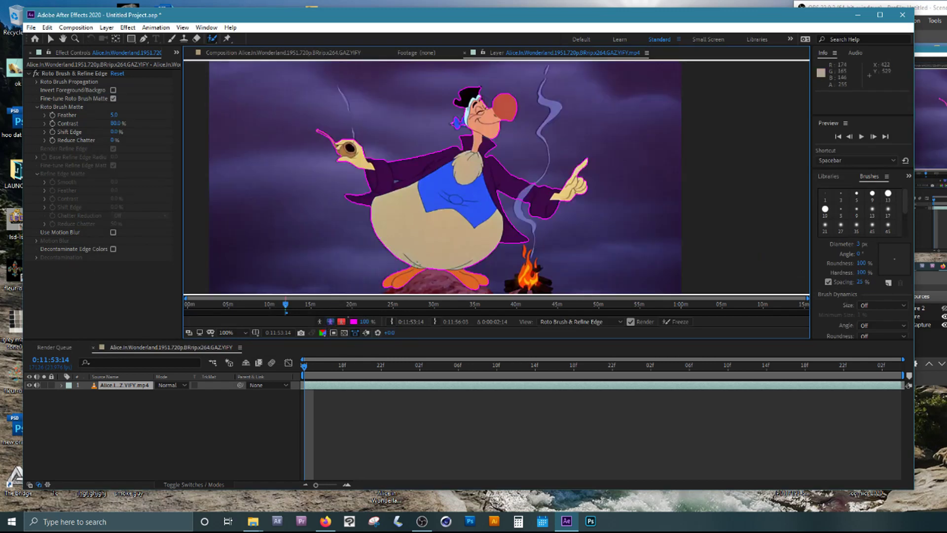
{"action": "left_click", "coordinate": [341, 323]}
{"action": "left_click", "coordinate": [341, 323]}
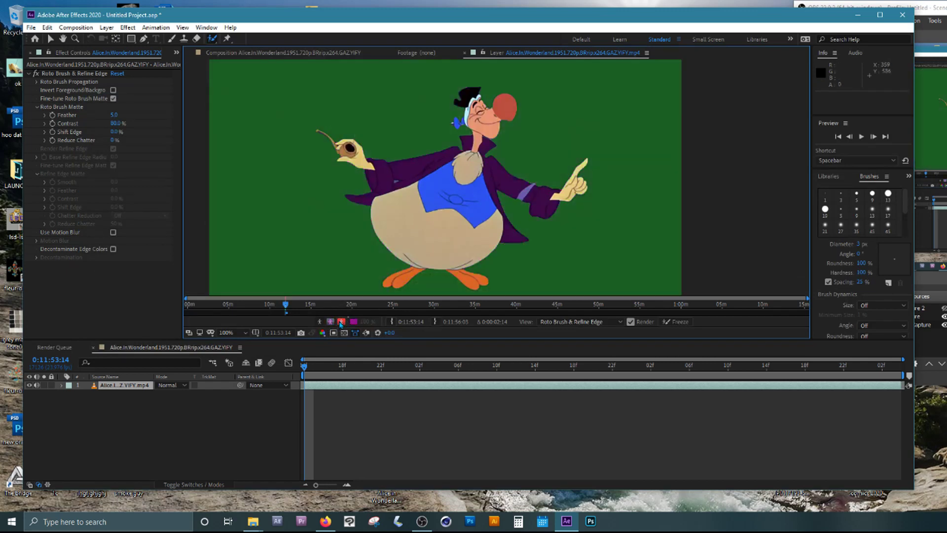
{"action": "left_click", "coordinate": [341, 323]}
{"action": "left_click", "coordinate": [341, 323]}
{"action": "left_click", "coordinate": [320, 323]}
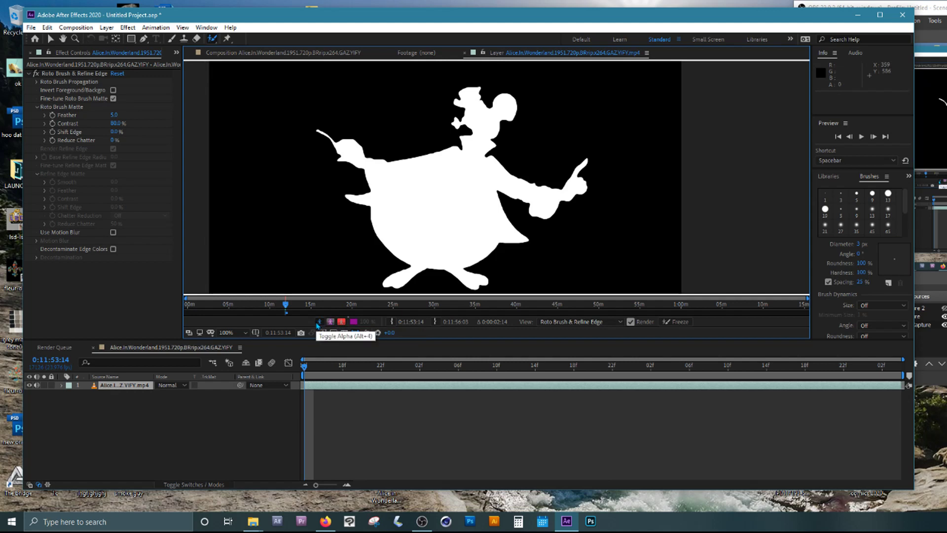
{"action": "left_click", "coordinate": [318, 324]}
{"action": "left_click", "coordinate": [329, 322]}
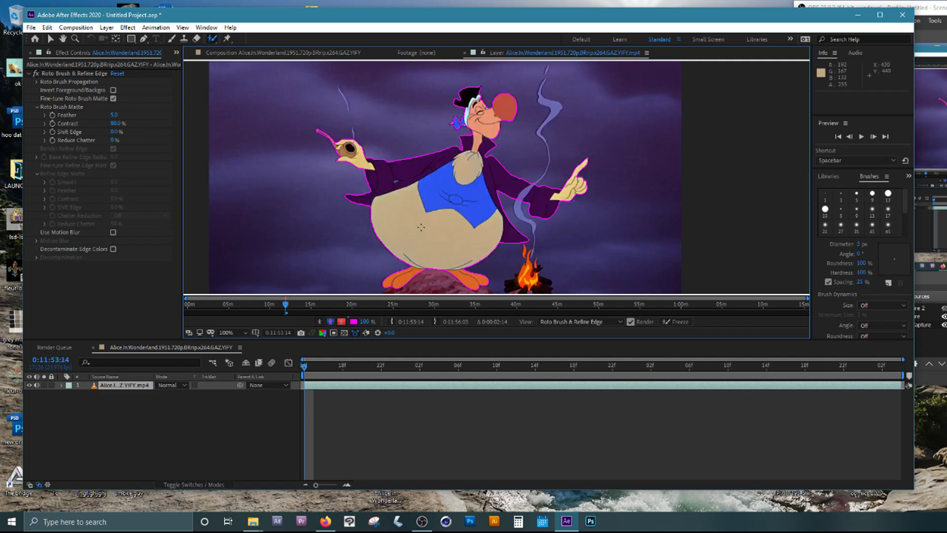
Advance to frame 0:11:53:15 and add the missed hand and pipe stem to the Roto Brush selection.
{"action": "key", "text": "Page_Down"}
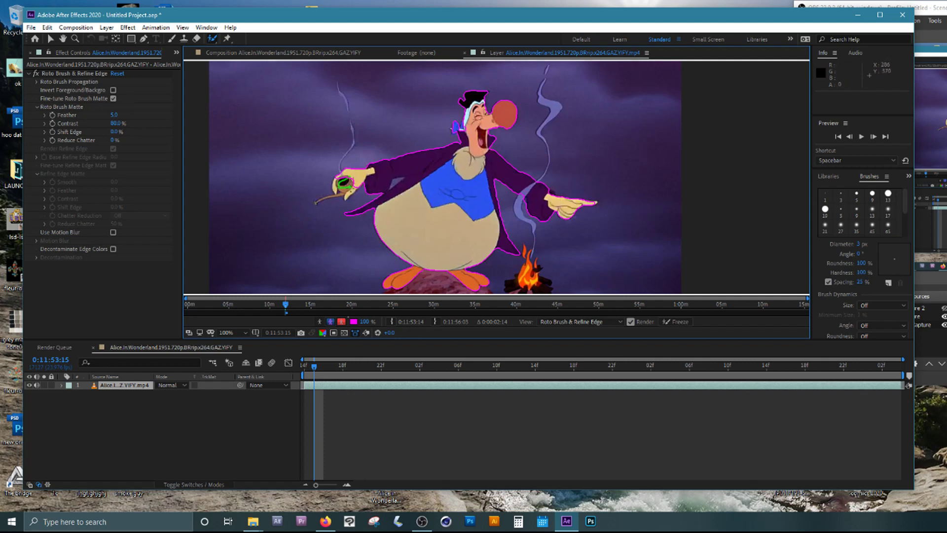
{"action": "left_click_drag", "start_coordinate": [350, 188], "coordinate": [349, 188]}
{"action": "left_click_drag", "start_coordinate": [317, 201], "coordinate": [340, 196]}
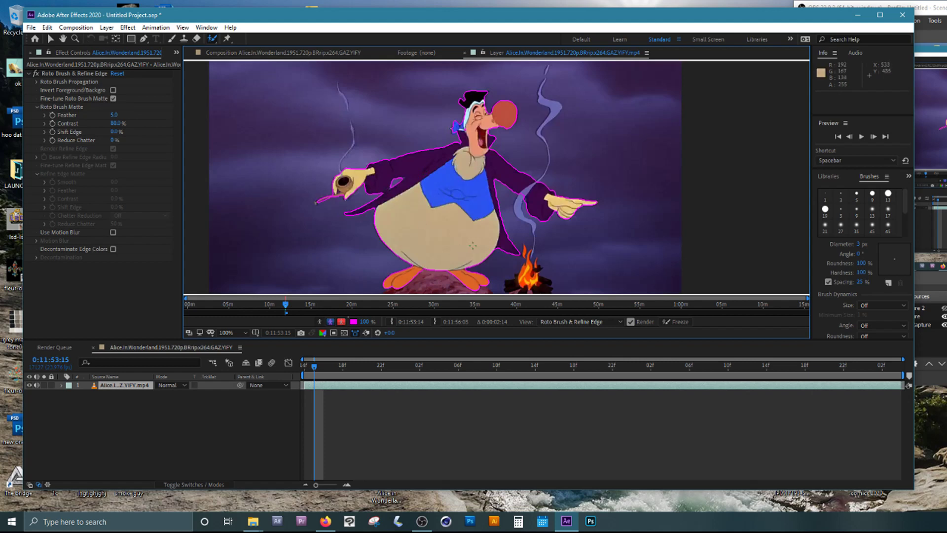
{"action": "left_click_drag", "start_coordinate": [450, 243], "coordinate": [457, 225]}
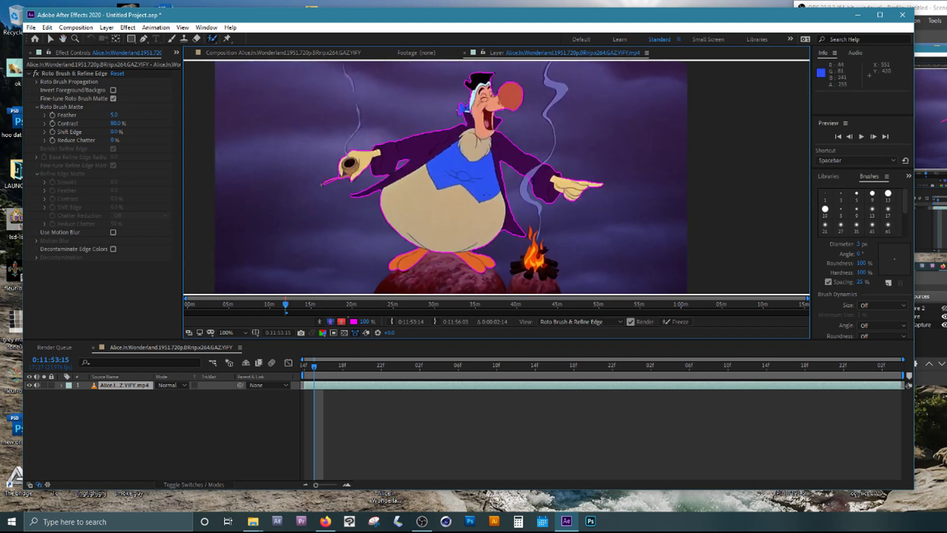
Advance to frame 0:11:53:16, add the missed sleeve and pipe areas, and exclude the background gap between the arm and coat.
{"action": "key", "text": "Page_Down"}
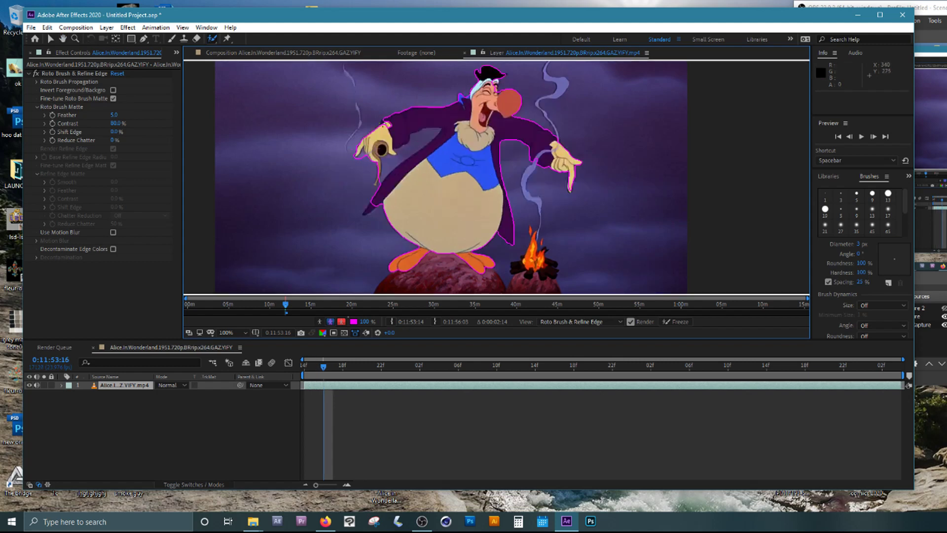
{"action": "left_click_drag", "start_coordinate": [386, 121], "coordinate": [390, 127]}
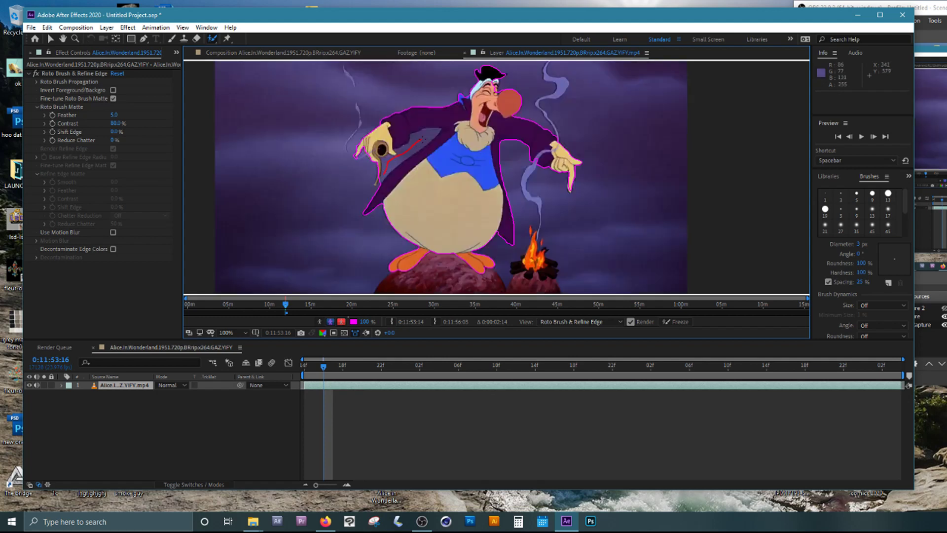
{"action": "left_click_drag", "start_coordinate": [381, 173], "coordinate": [377, 175]}
Check the 0:11:53:16 cutout by switching between the alpha display and the alpha boundary, finishing with the boundary outline.
{"action": "left_click", "coordinate": [331, 323]}
{"action": "left_click", "coordinate": [331, 323]}
{"action": "left_click", "coordinate": [331, 323]}
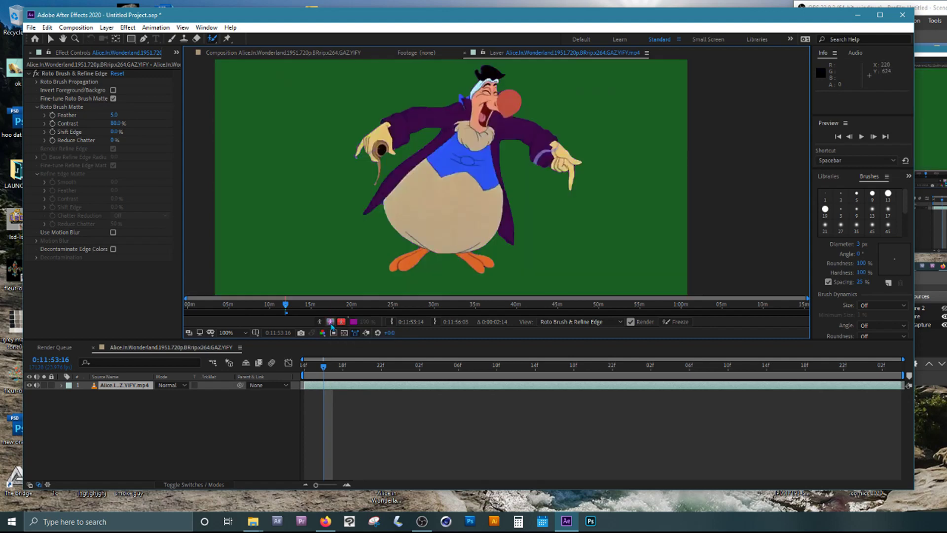
{"action": "left_click", "coordinate": [331, 323]}
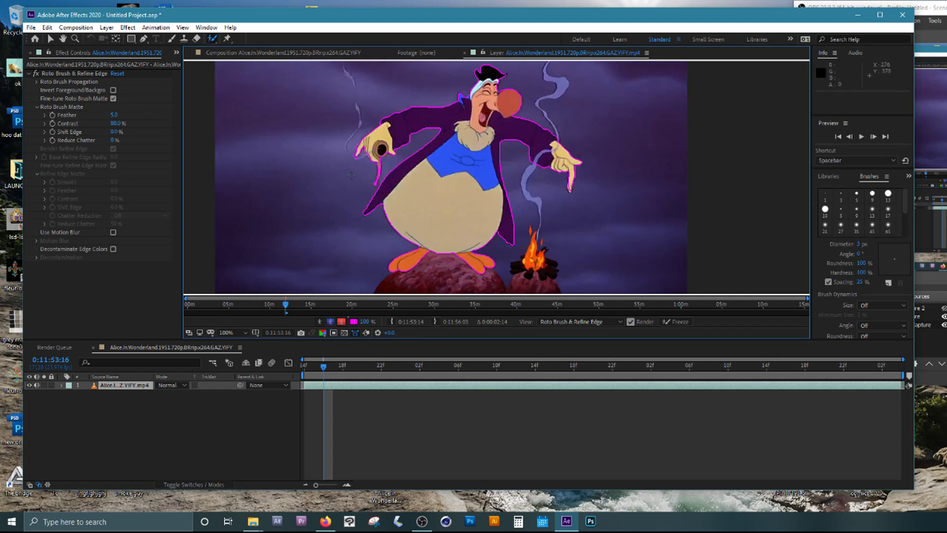
{"action": "left_click", "coordinate": [330, 322]}
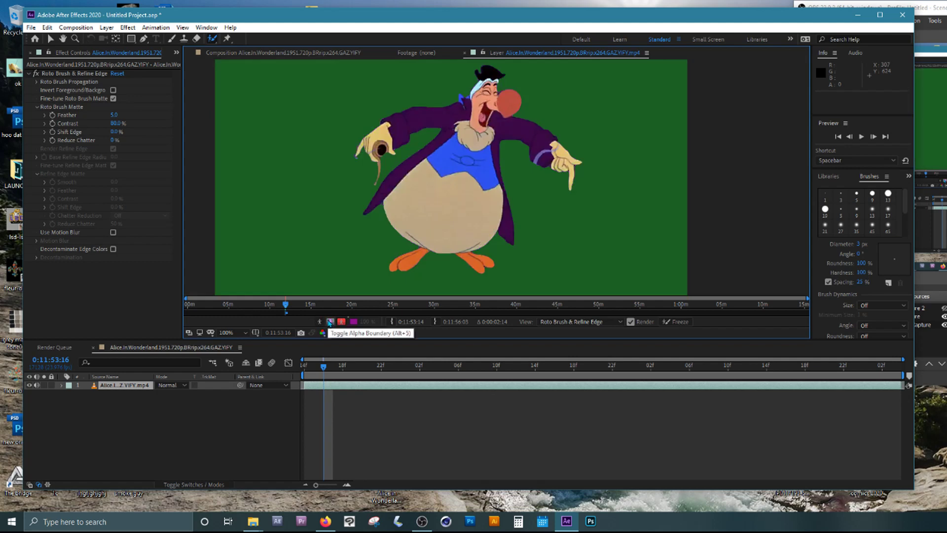
{"action": "left_click", "coordinate": [330, 322]}
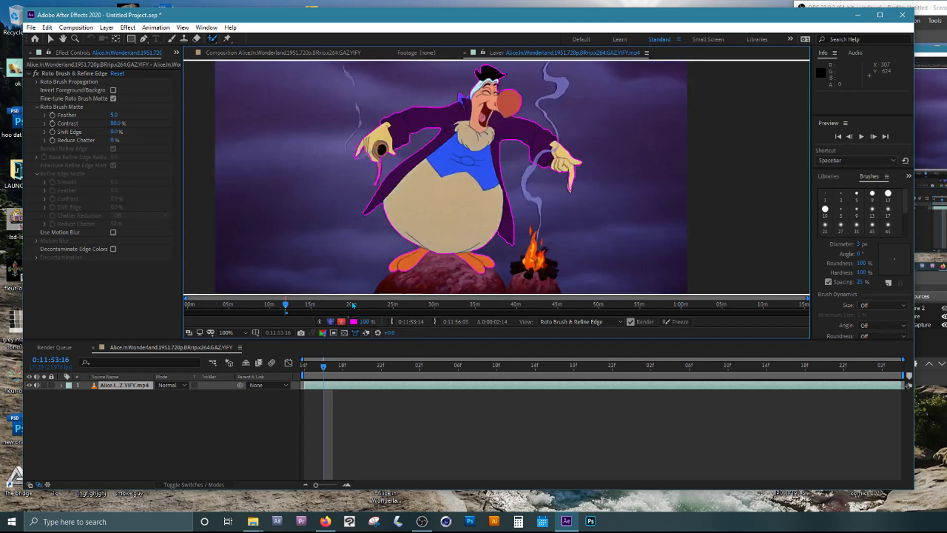
Advance to frame 0:11:53:17 and add the missed parts of the pointing hand and head to the Roto Brush selection.
{"action": "key", "text": "Page_Down"}
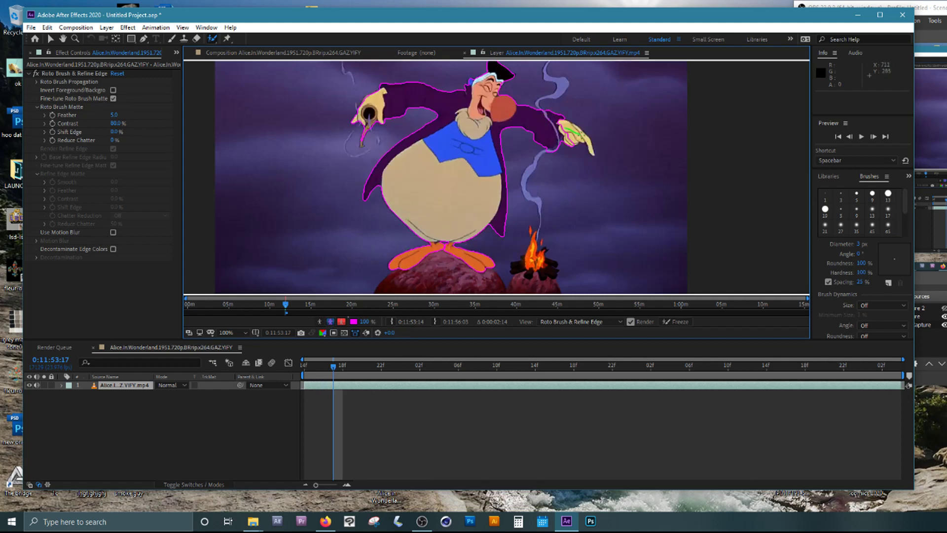
{"action": "left_click_drag", "start_coordinate": [589, 143], "coordinate": [590, 147]}
{"action": "mouse_move", "coordinate": [486, 99]}
{"action": "left_mouse_down"}
{"action": "mouse_move", "coordinate": [489, 114]}
{"action": "mouse_move", "coordinate": [495, 99]}
{"action": "left_mouse_up"}
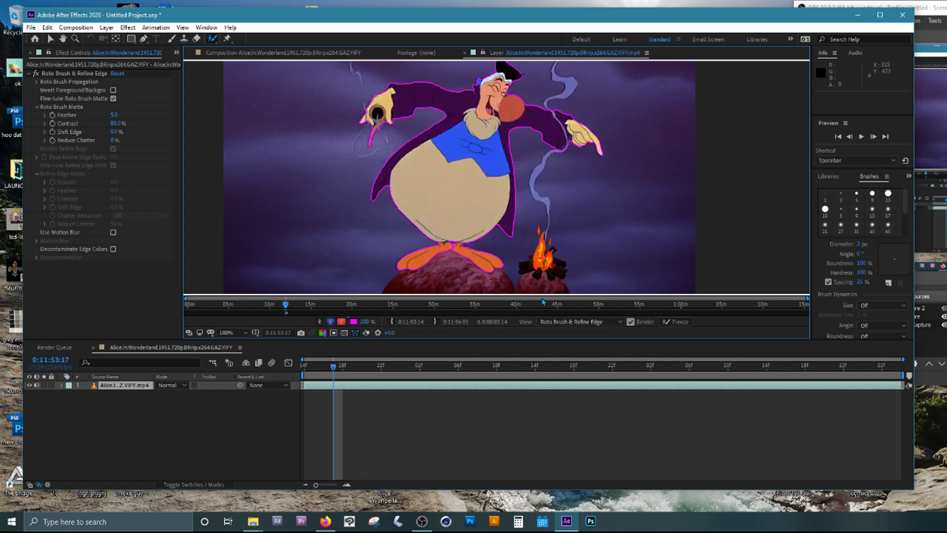
{"action": "left_click_drag", "start_coordinate": [482, 151], "coordinate": [515, 172]}
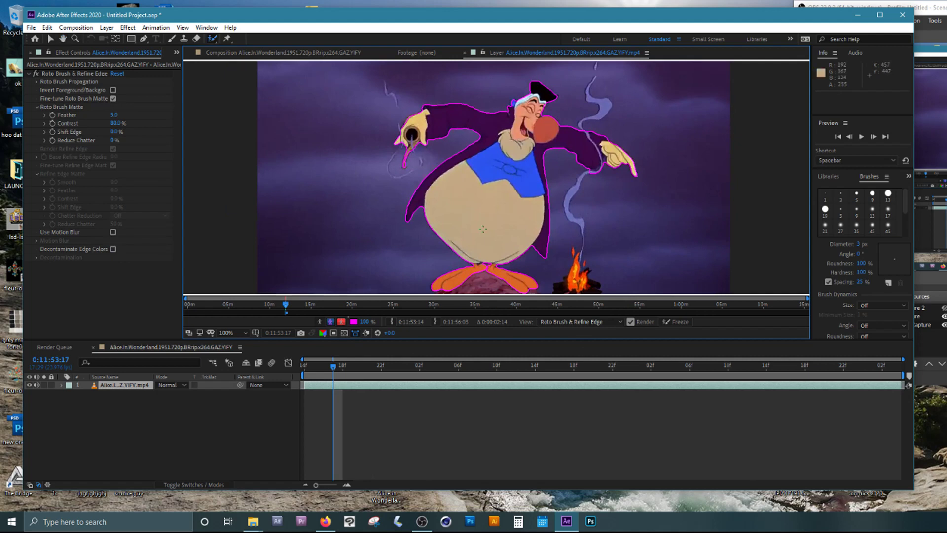
Try a 23 px Refine Edge stroke along the character's hair and hat, undo it, and collapse the layer's properties.
{"action": "left_click", "coordinate": [212, 38]}
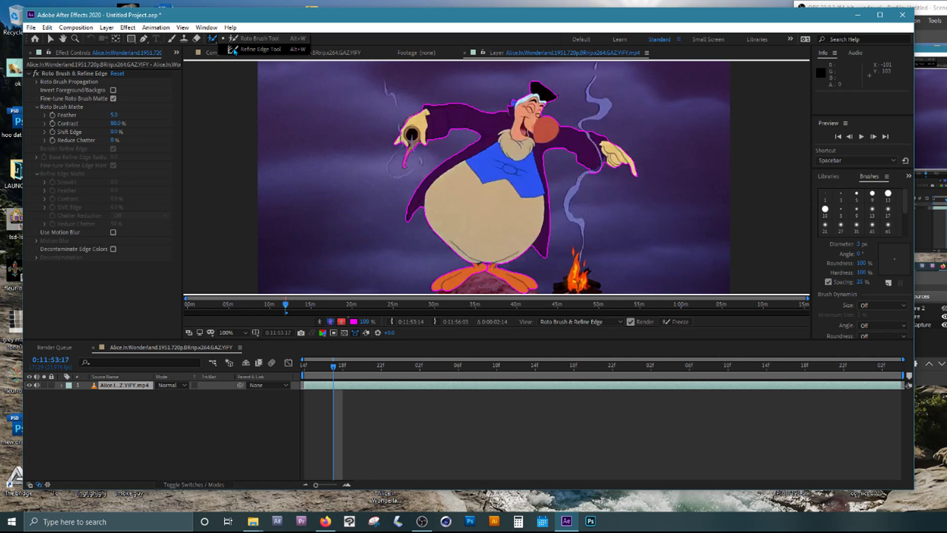
{"action": "left_click", "coordinate": [234, 50]}
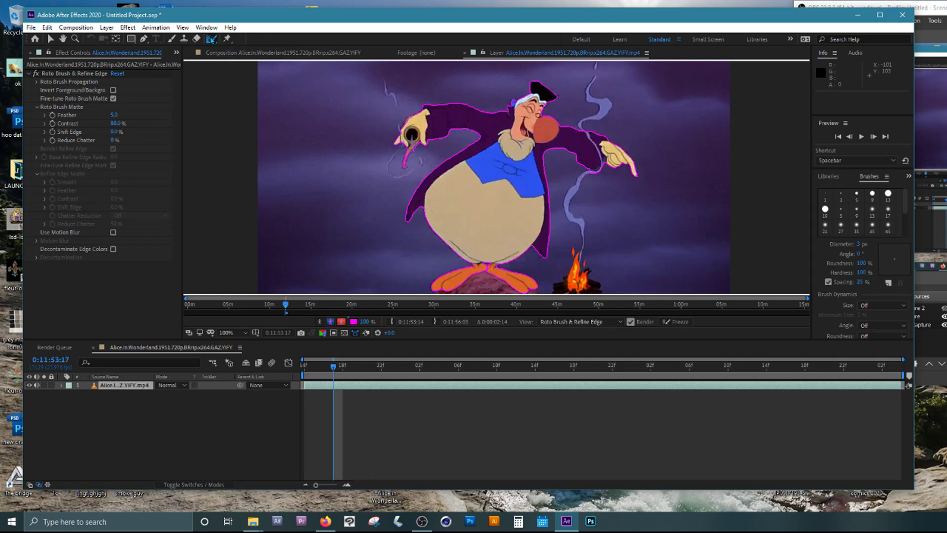
{"action": "left_click", "coordinate": [212, 40]}
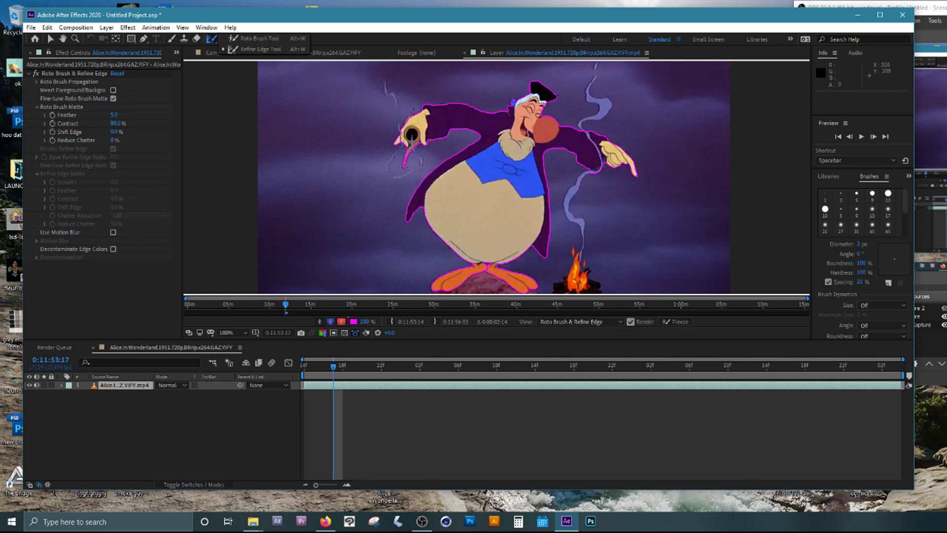
{"action": "left_click", "coordinate": [240, 50]}
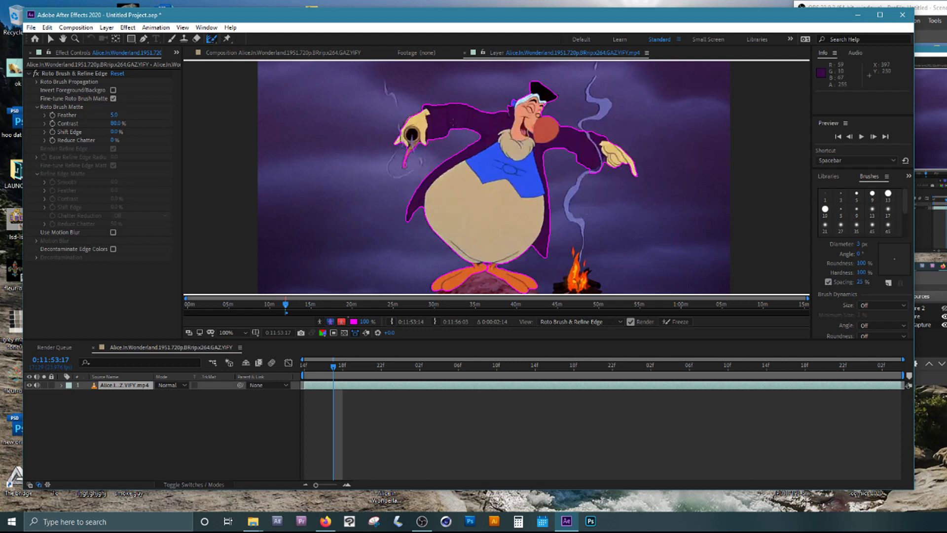
{"action": "left_click_drag", "start_coordinate": [455, 122], "coordinate": [465, 121]}
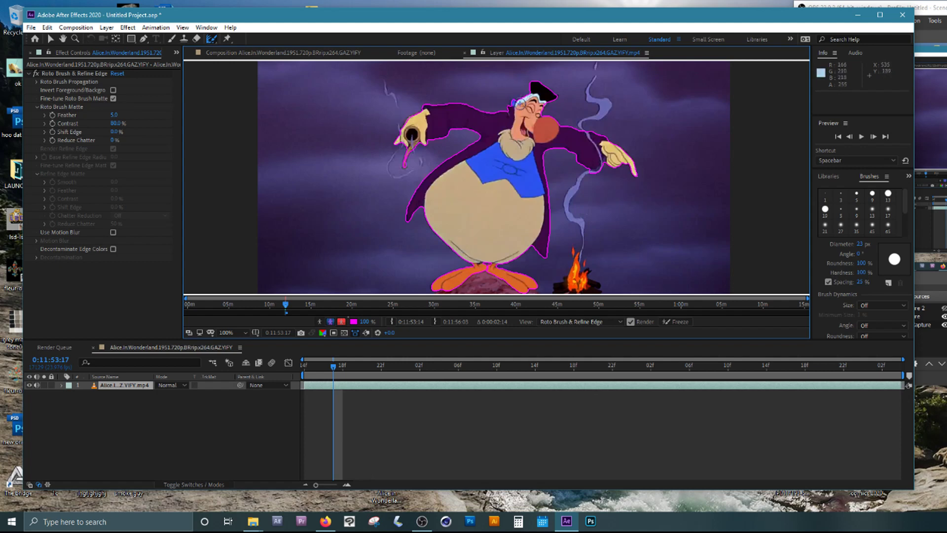
{"action": "mouse_move", "coordinate": [511, 104]}
{"action": "left_mouse_down"}
{"action": "mouse_move", "coordinate": [535, 78]}
{"action": "mouse_move", "coordinate": [568, 97]}
{"action": "left_mouse_up"}
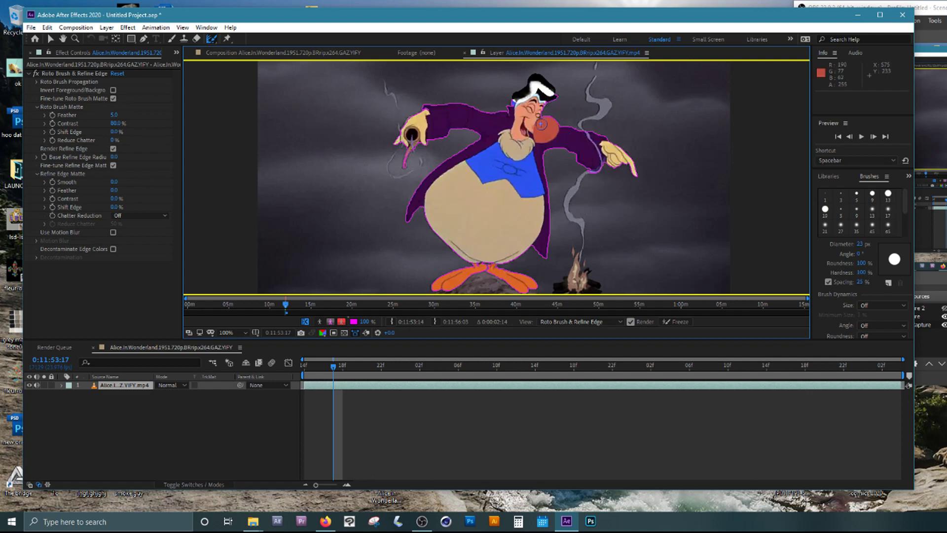
{"action": "key", "text": "ctrl+z"}
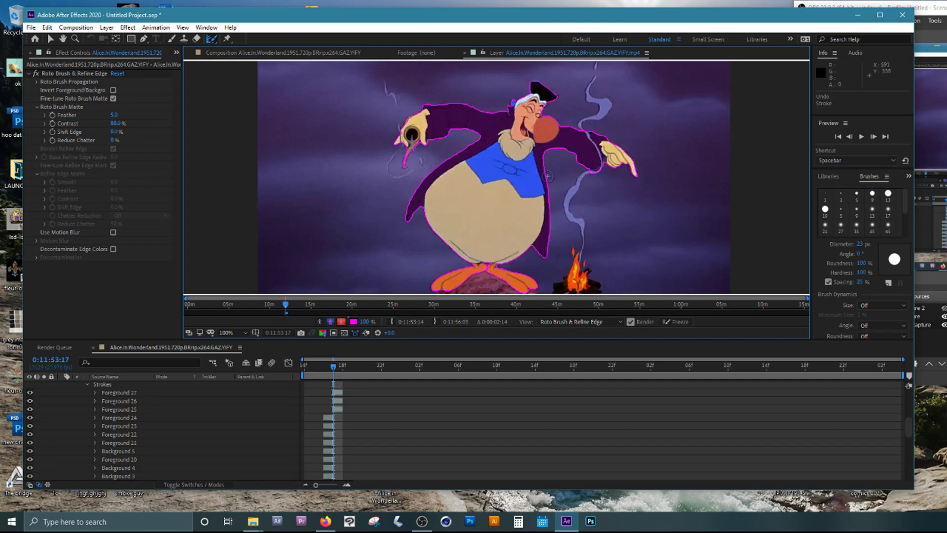
{"action": "scroll", "coordinate": [148, 389], "scroll_direction": "up", "scroll_amount": 5}
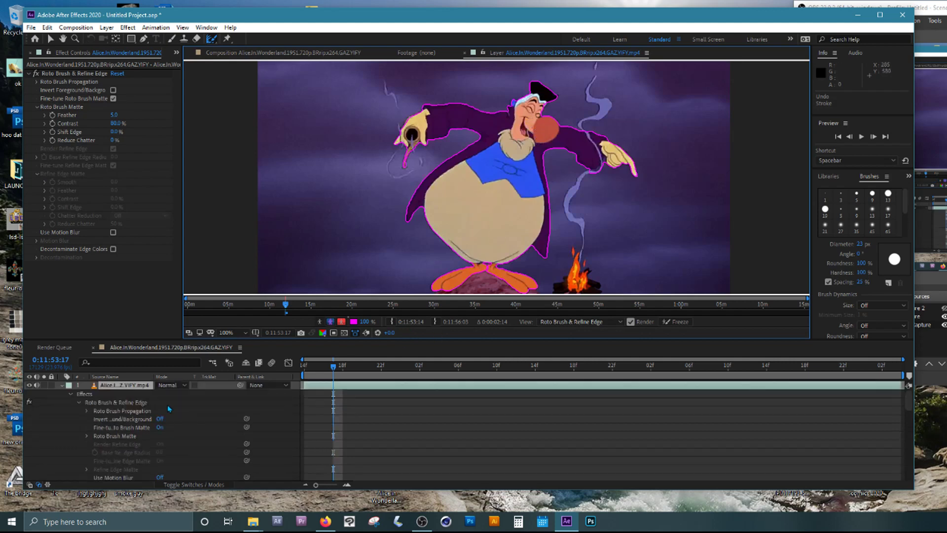
{"action": "left_click", "coordinate": [62, 386]}
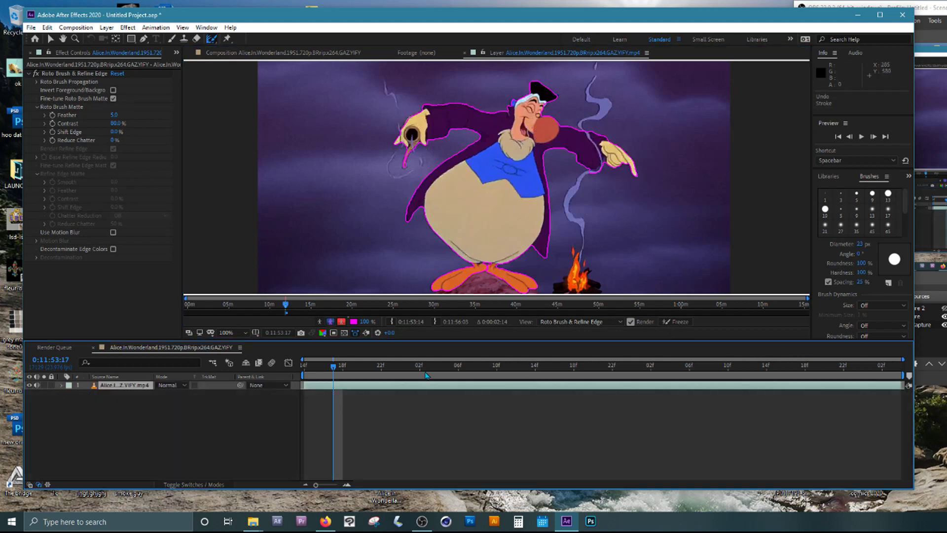
Shorten the work area to end at 0:11:53:17 and scrub back through the rotoscoped frames.
{"action": "left_click_drag", "start_coordinate": [902, 375], "coordinate": [661, 375]}
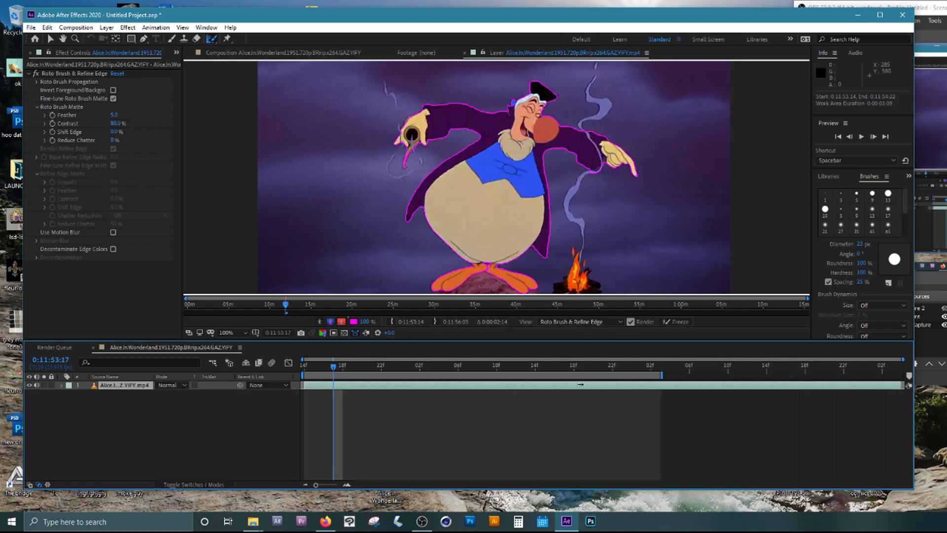
{"action": "left_click_drag", "start_coordinate": [580, 384], "coordinate": [349, 377]}
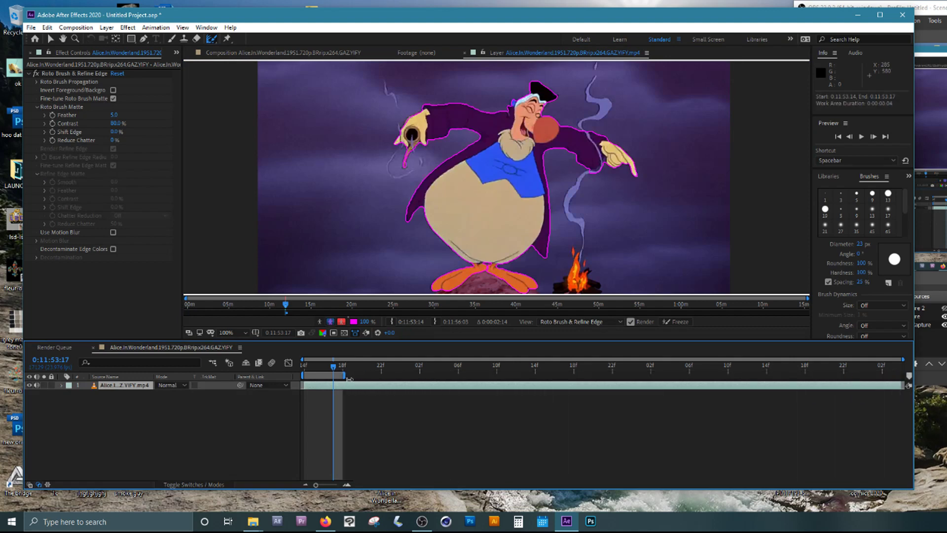
{"action": "left_click_drag", "start_coordinate": [334, 368], "coordinate": [317, 378]}
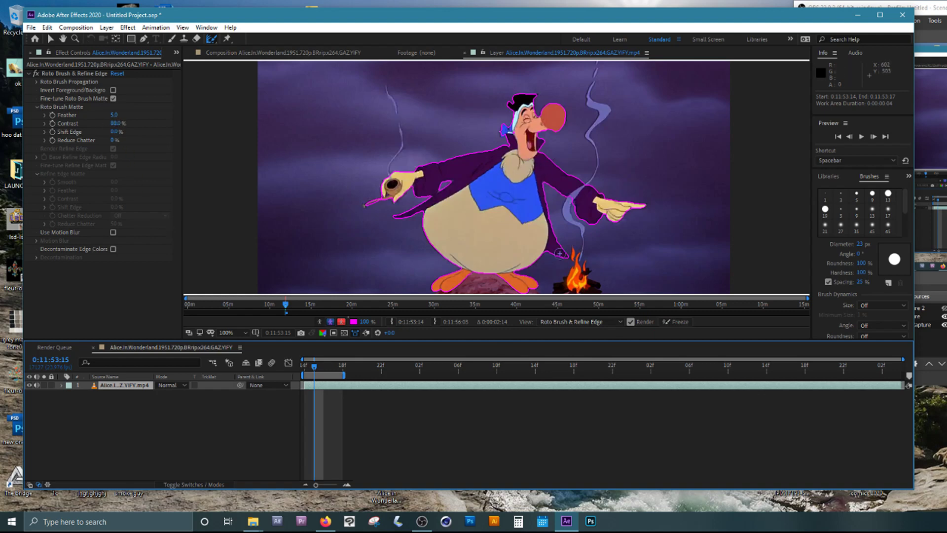
Freeze the Roto Brush propagation, stop the process early, and return to frame 0:11:53:17.
{"action": "left_click", "coordinate": [679, 324]}
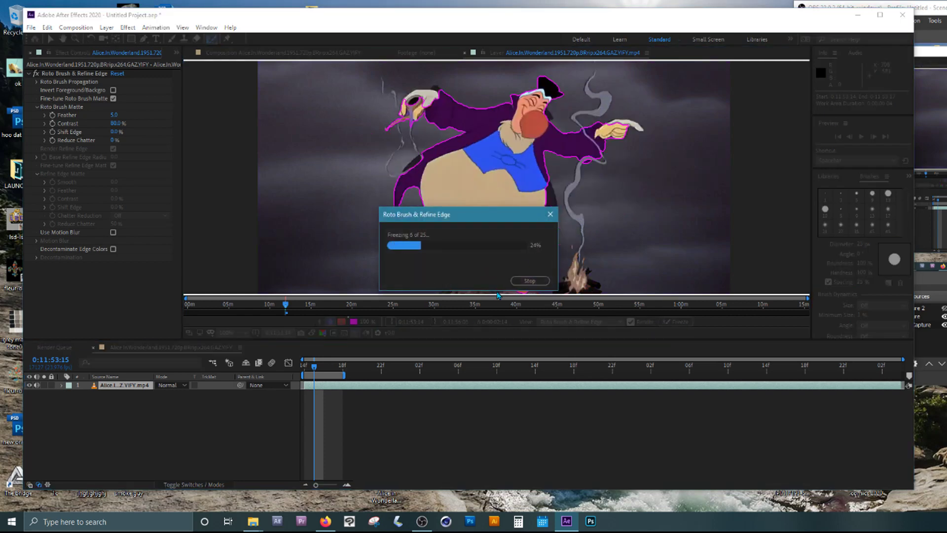
{"action": "left_click", "coordinate": [529, 281]}
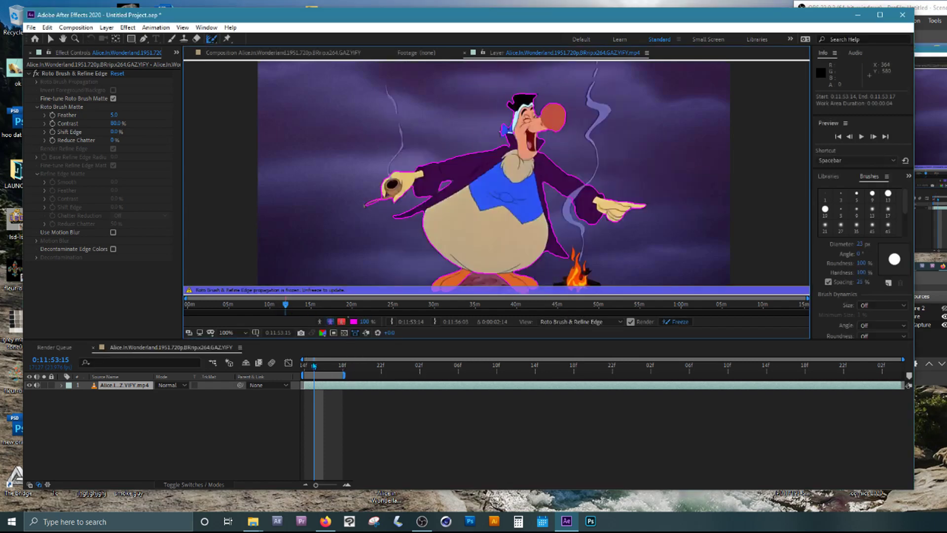
{"action": "left_click_drag", "start_coordinate": [313, 366], "coordinate": [334, 371]}
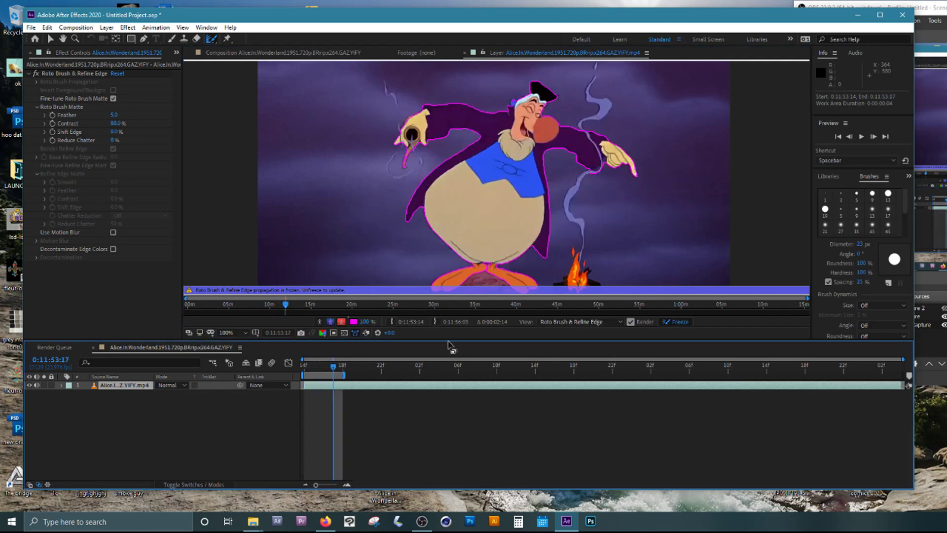
Show the composition view with the transparency grid on and preview the cutout character over the work area.
{"action": "left_click", "coordinate": [212, 53]}
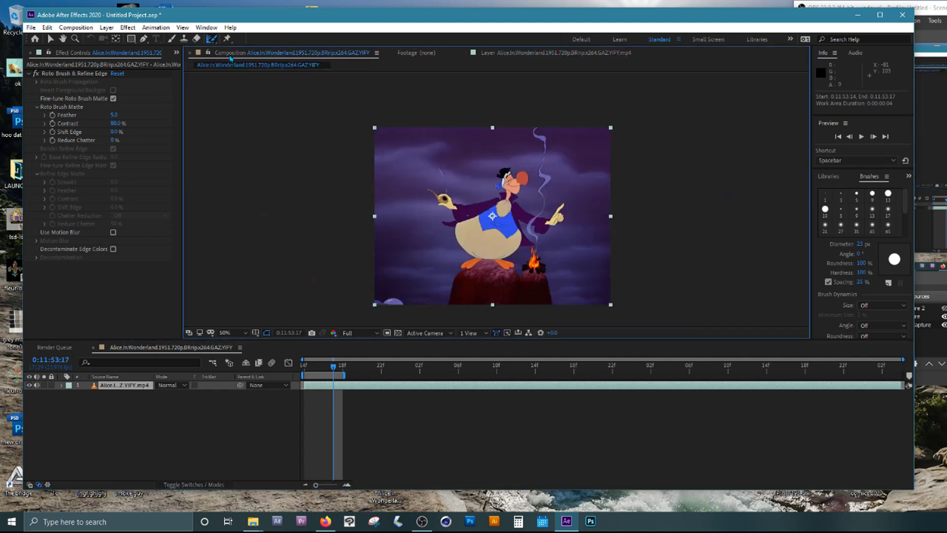
{"action": "left_click", "coordinate": [398, 332]}
{"action": "left_click", "coordinate": [339, 356]}
{"action": "key", "text": "space"}
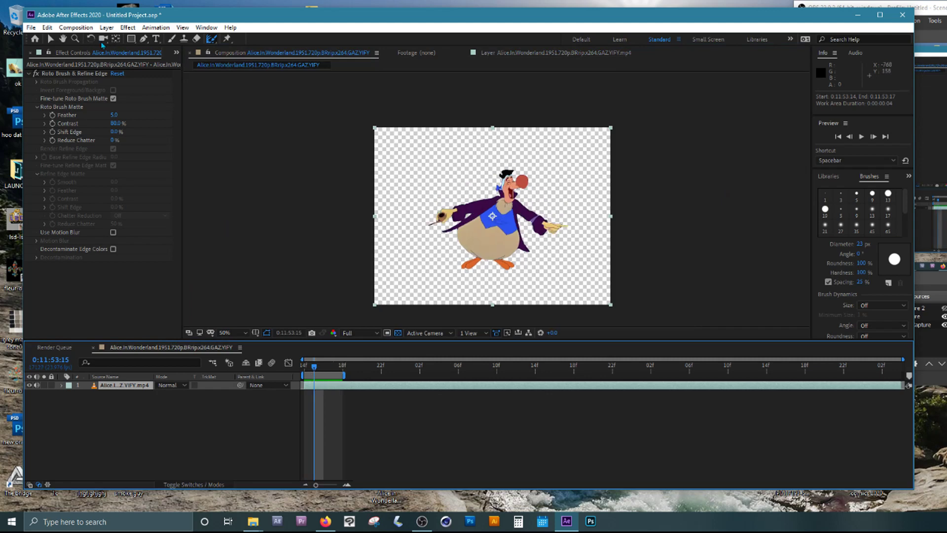
Add the composition to the render queue and set its output module to Lossless with Alpha.
{"action": "left_click", "coordinate": [76, 27]}
{"action": "left_click", "coordinate": [127, 158]}
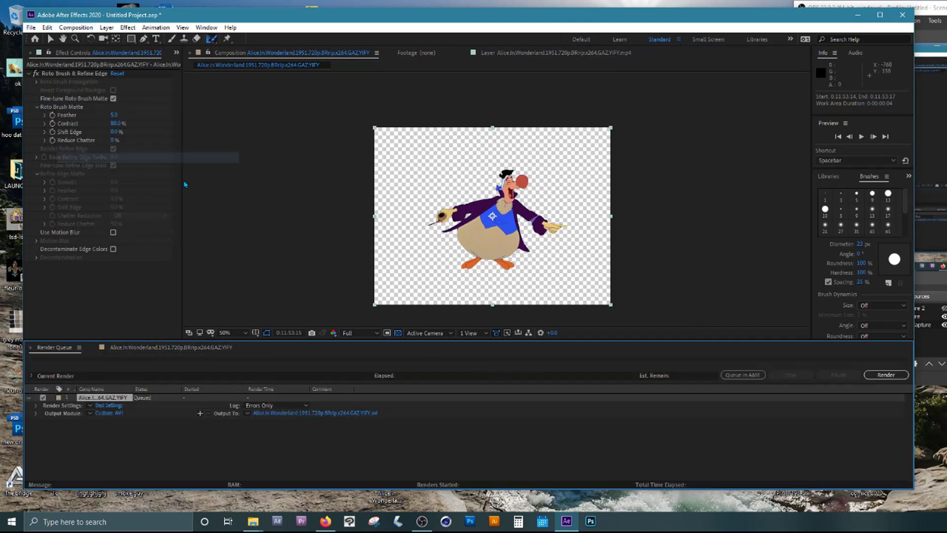
{"action": "left_click", "coordinate": [91, 413]}
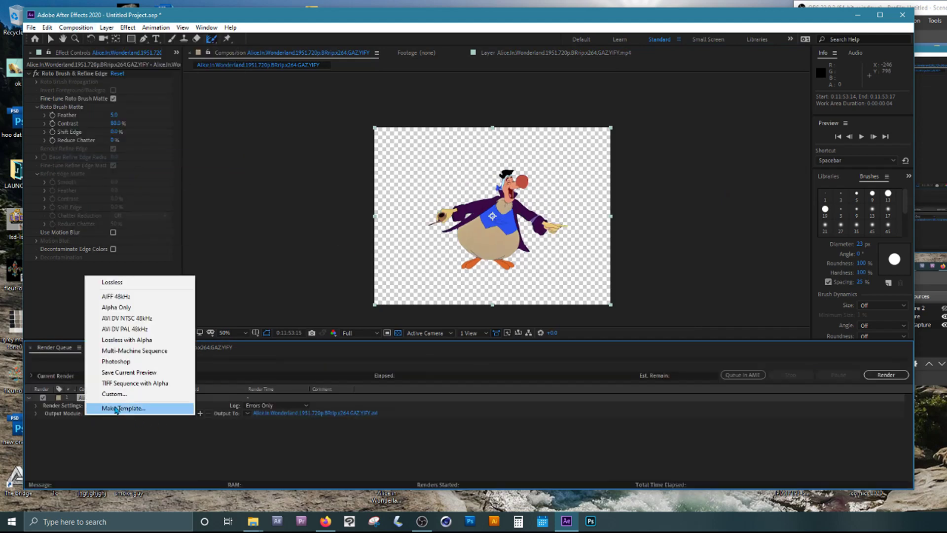
{"action": "left_click", "coordinate": [149, 434]}
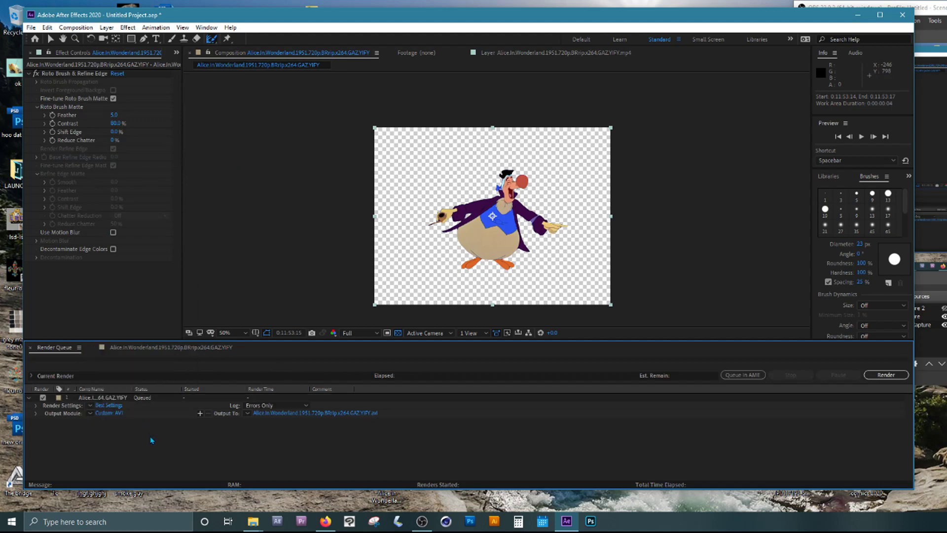
{"action": "left_click", "coordinate": [91, 414]}
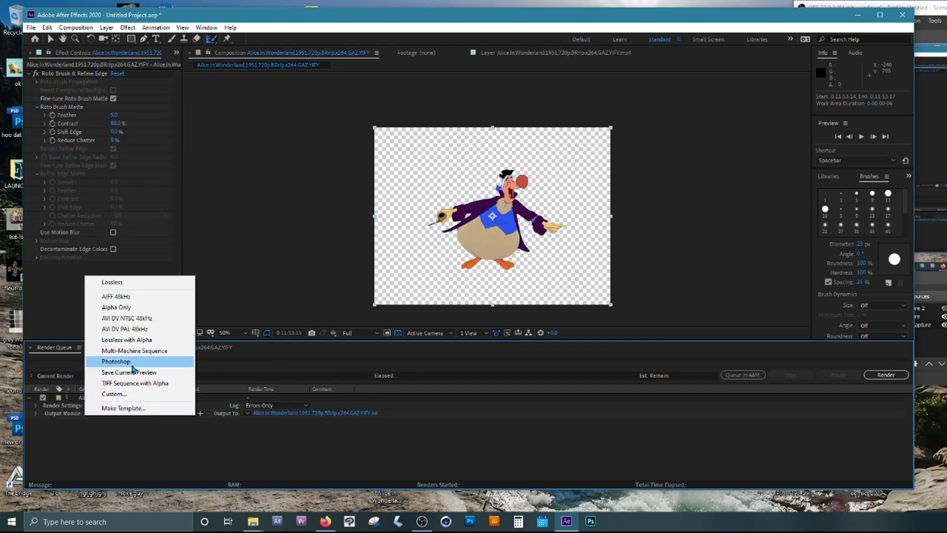
{"action": "left_click", "coordinate": [127, 339]}
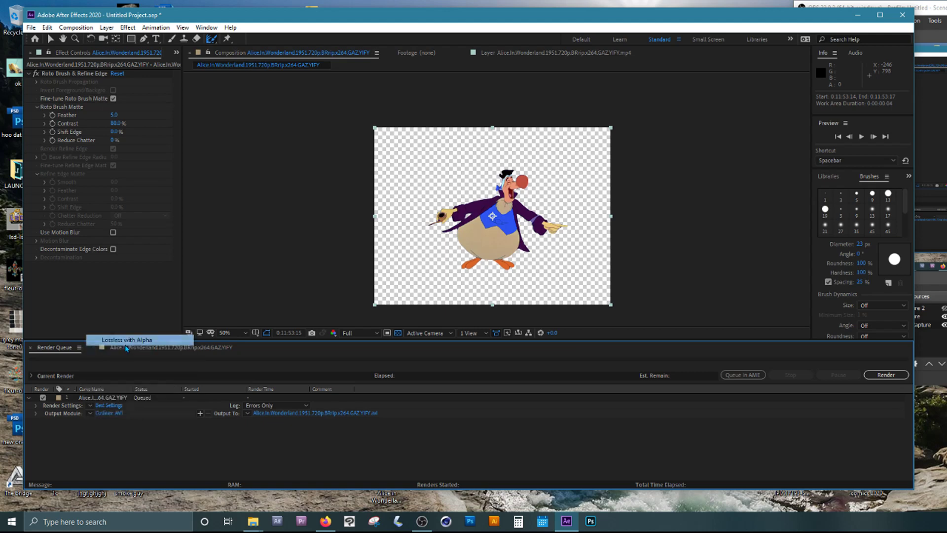
Review the output module settings, keep the video channels at RGB + Alpha, and accept them.
{"action": "left_click", "coordinate": [111, 412]}
{"action": "left_click_drag", "start_coordinate": [351, 62], "coordinate": [454, 72]}
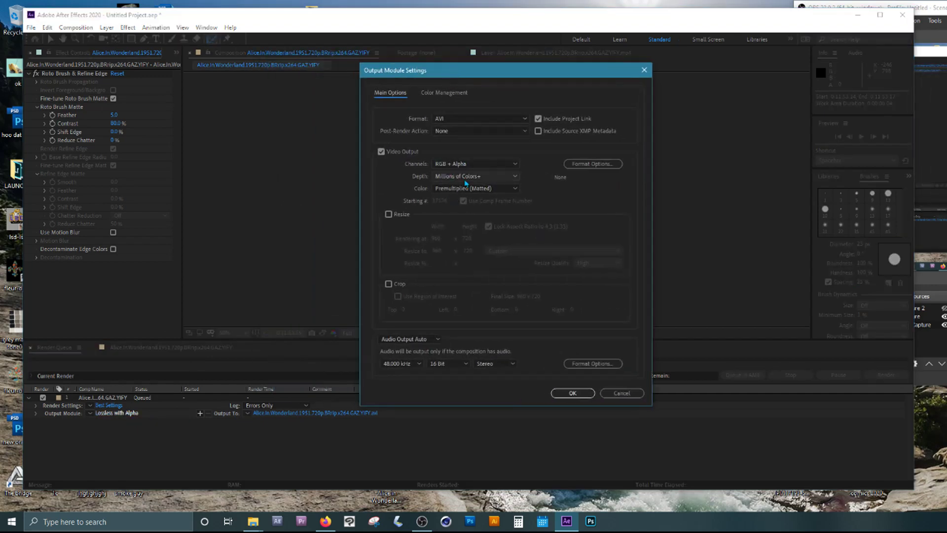
{"action": "left_click", "coordinate": [468, 164]}
{"action": "left_click", "coordinate": [538, 177]}
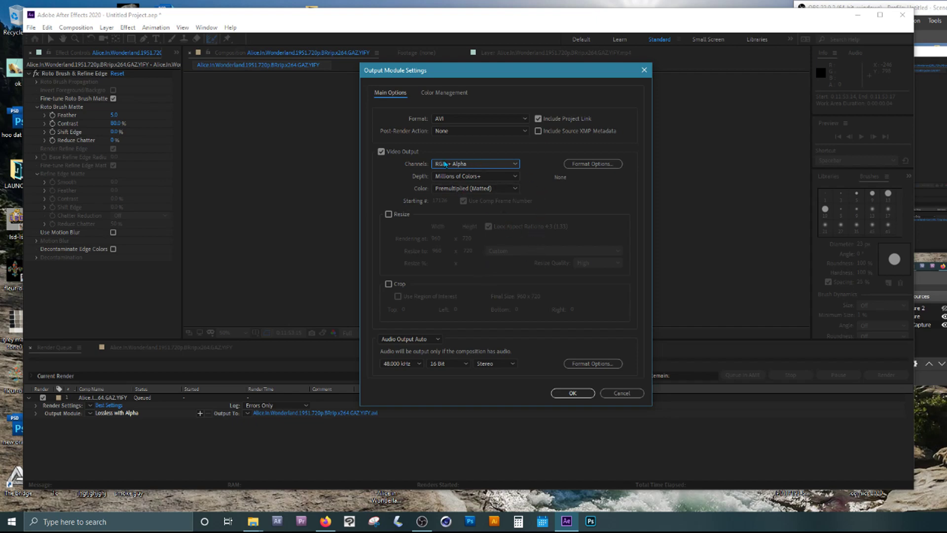
{"action": "left_click", "coordinate": [572, 393]}
Set the render's output file to an AVI named "alice alpha" in the Reflections folder.
{"action": "left_click", "coordinate": [316, 412]}
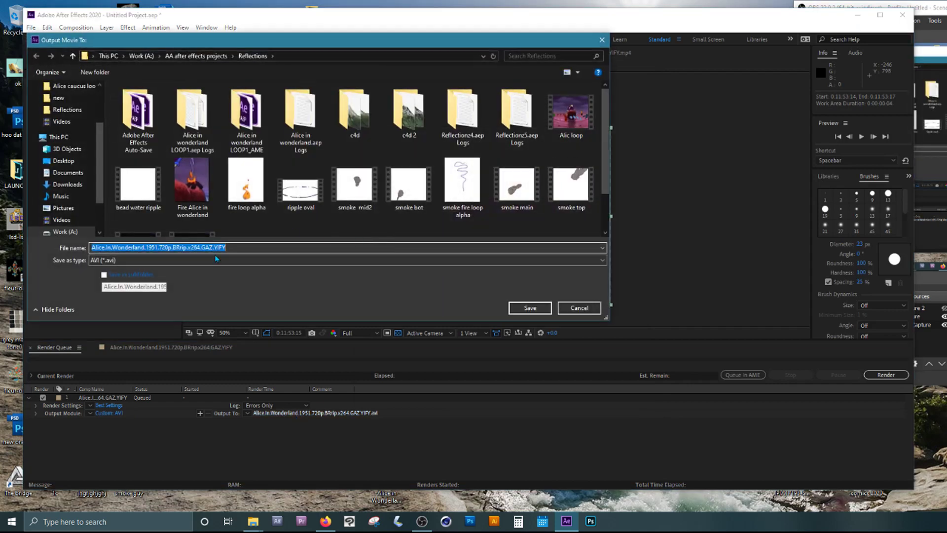
{"action": "type", "text": "alice"}
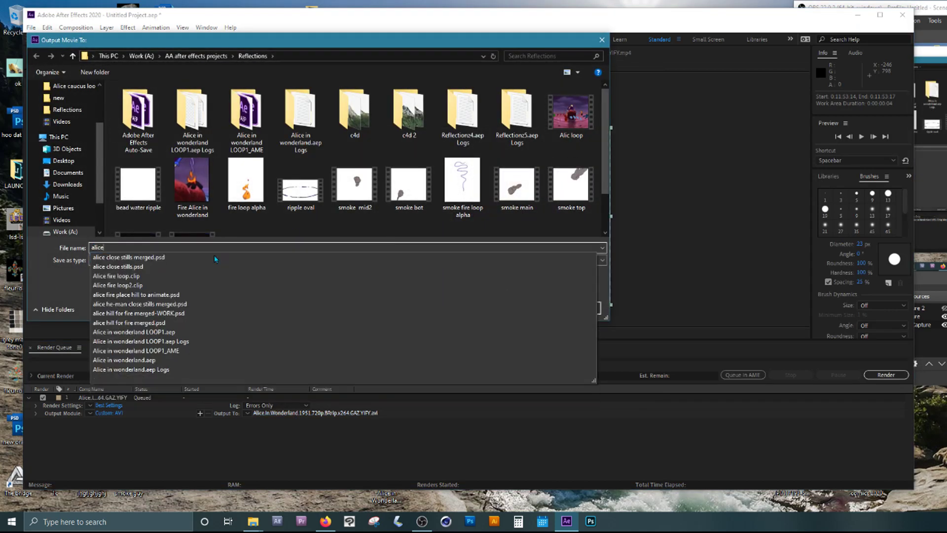
{"action": "type", "text": " alpha"}
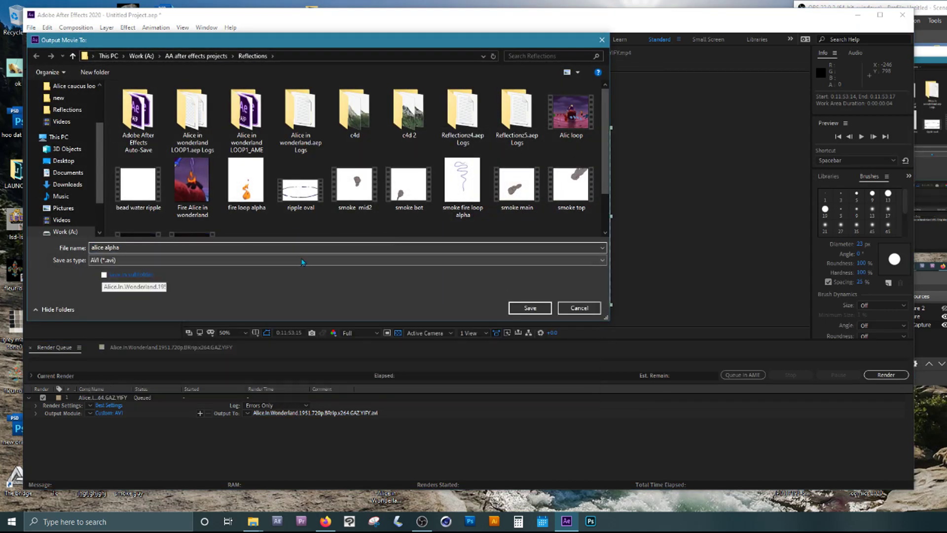
{"action": "left_click", "coordinate": [521, 307]}
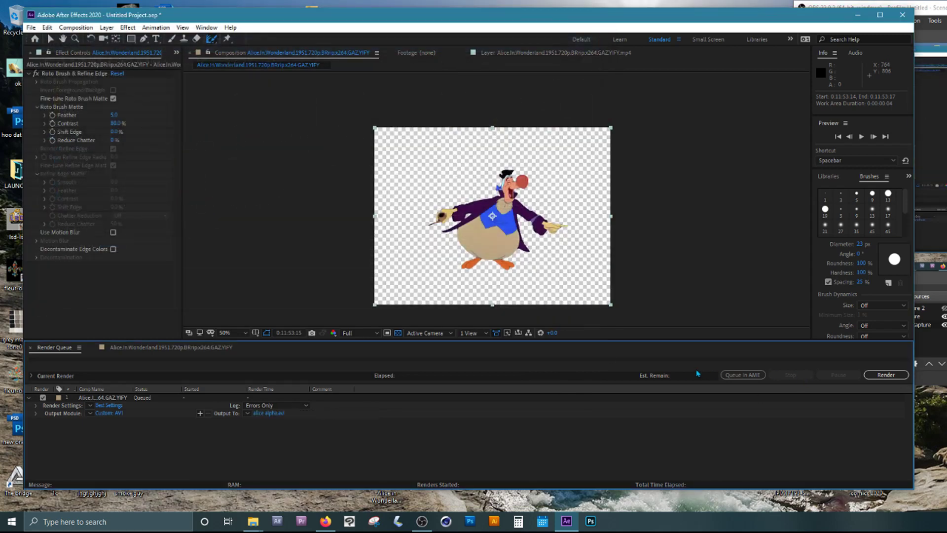